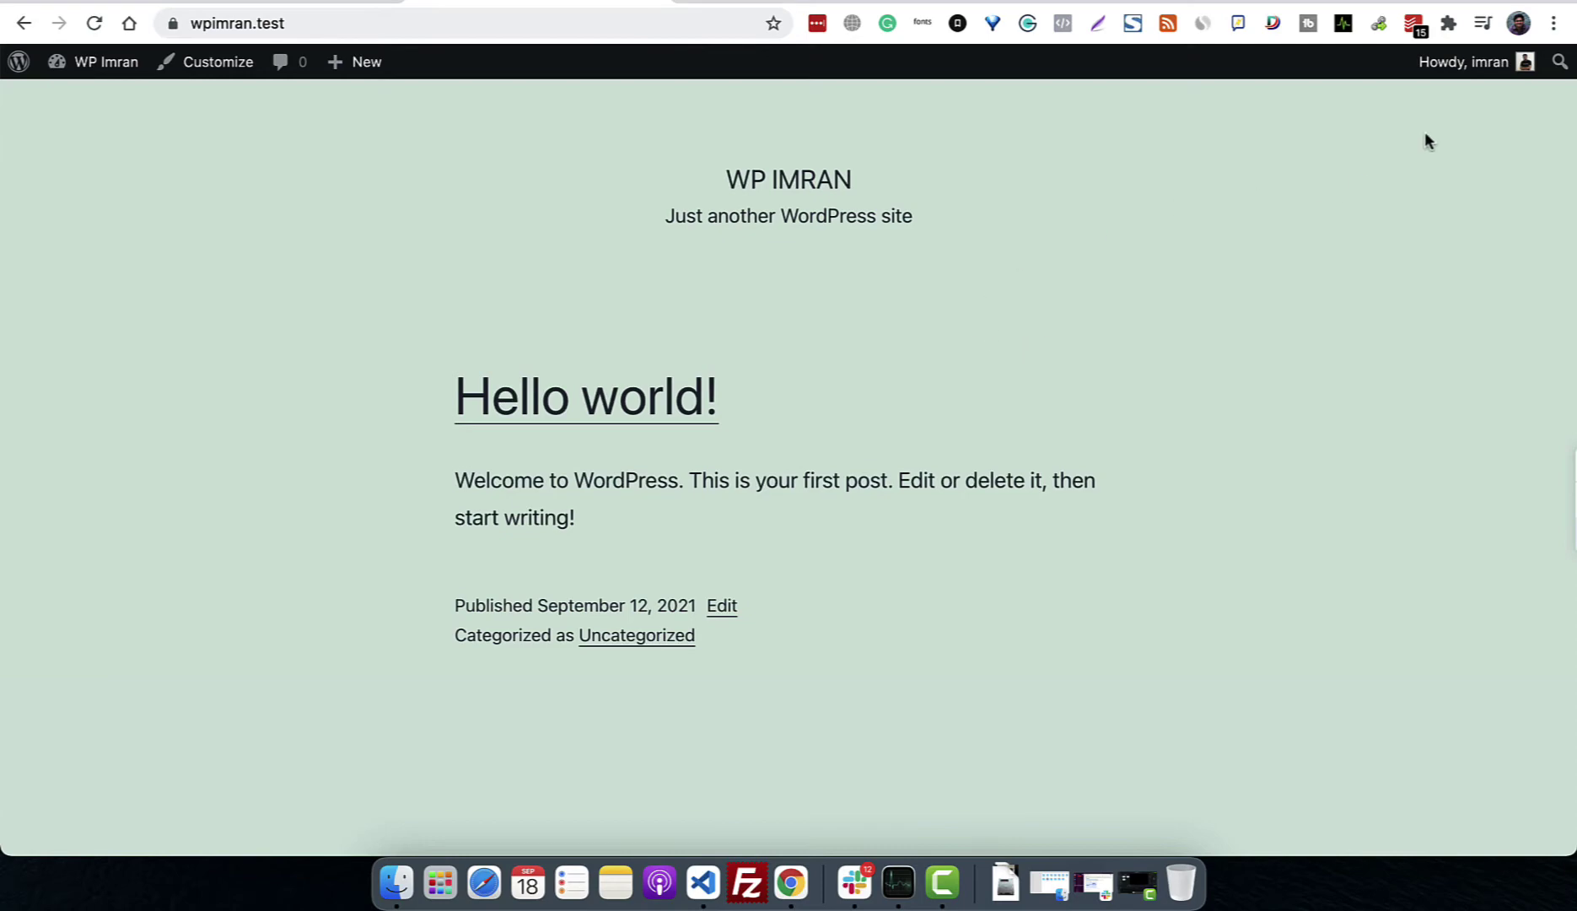
Log out from the account menu and go to the site's front page with the Hello world! post.
mouse_move(1501, 74)
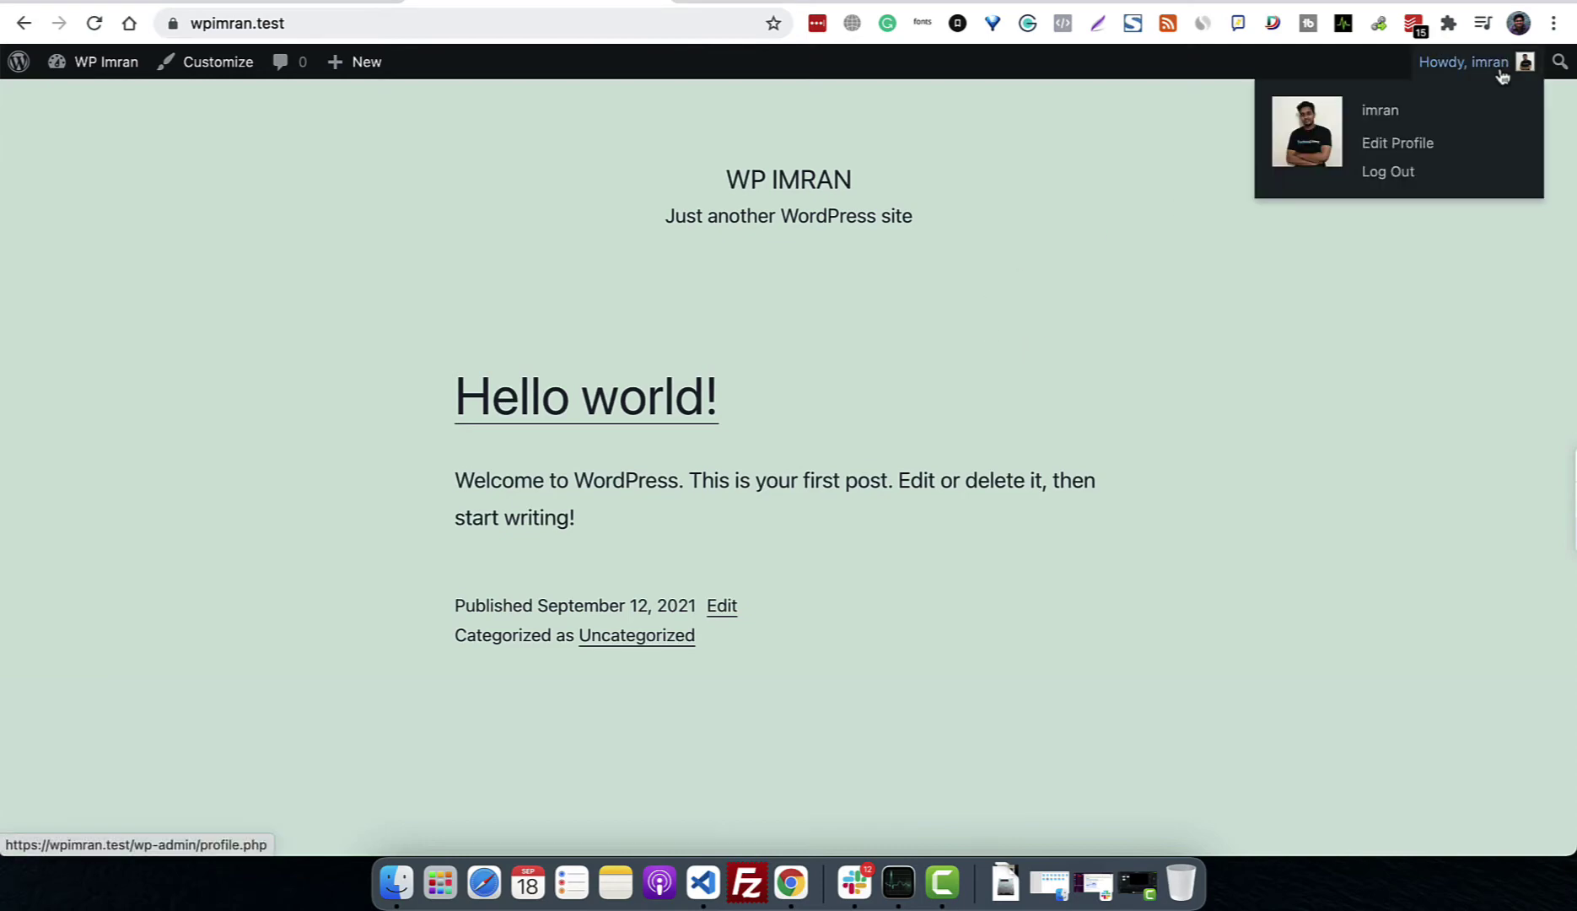
click(1400, 172)
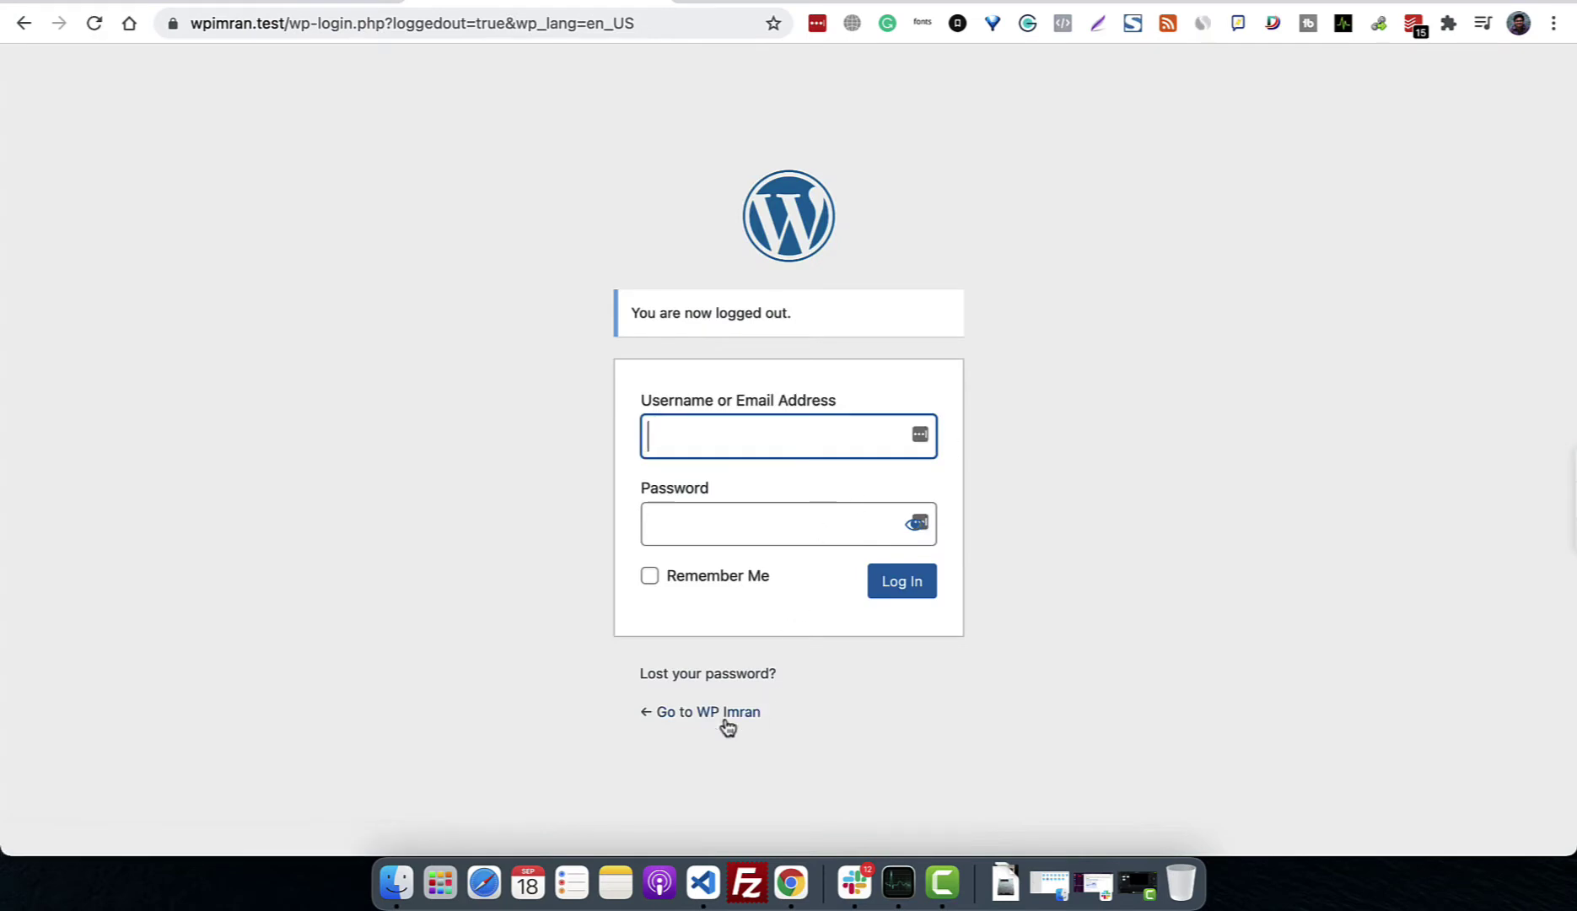
click(722, 712)
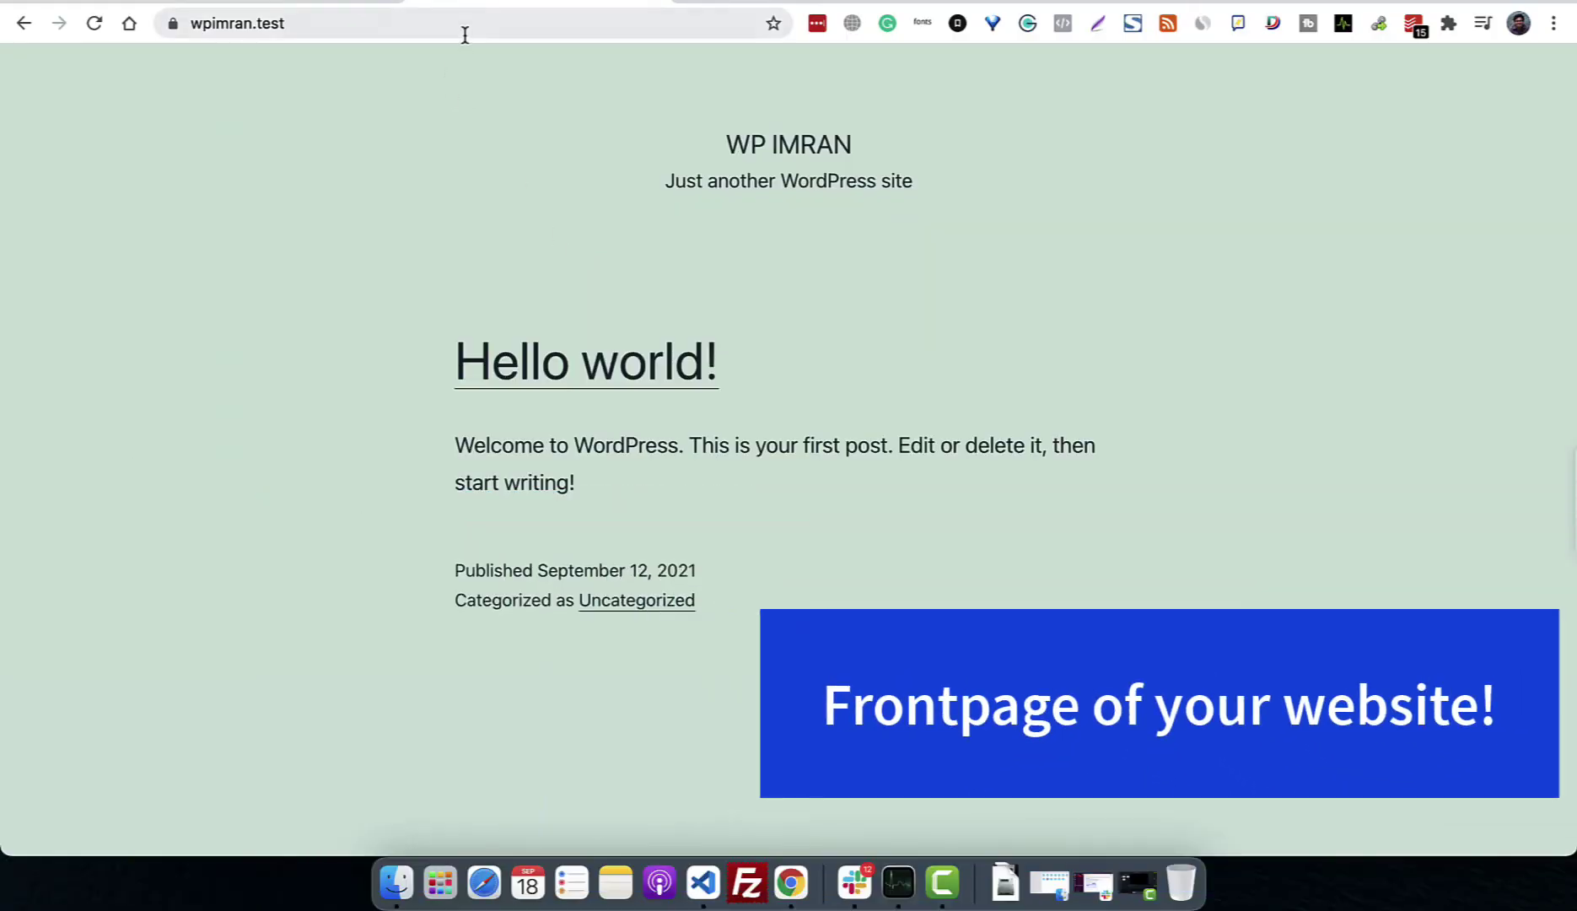
Edit the site address to end in /wp-login.php and load the login page.
click(465, 35)
click(492, 34)
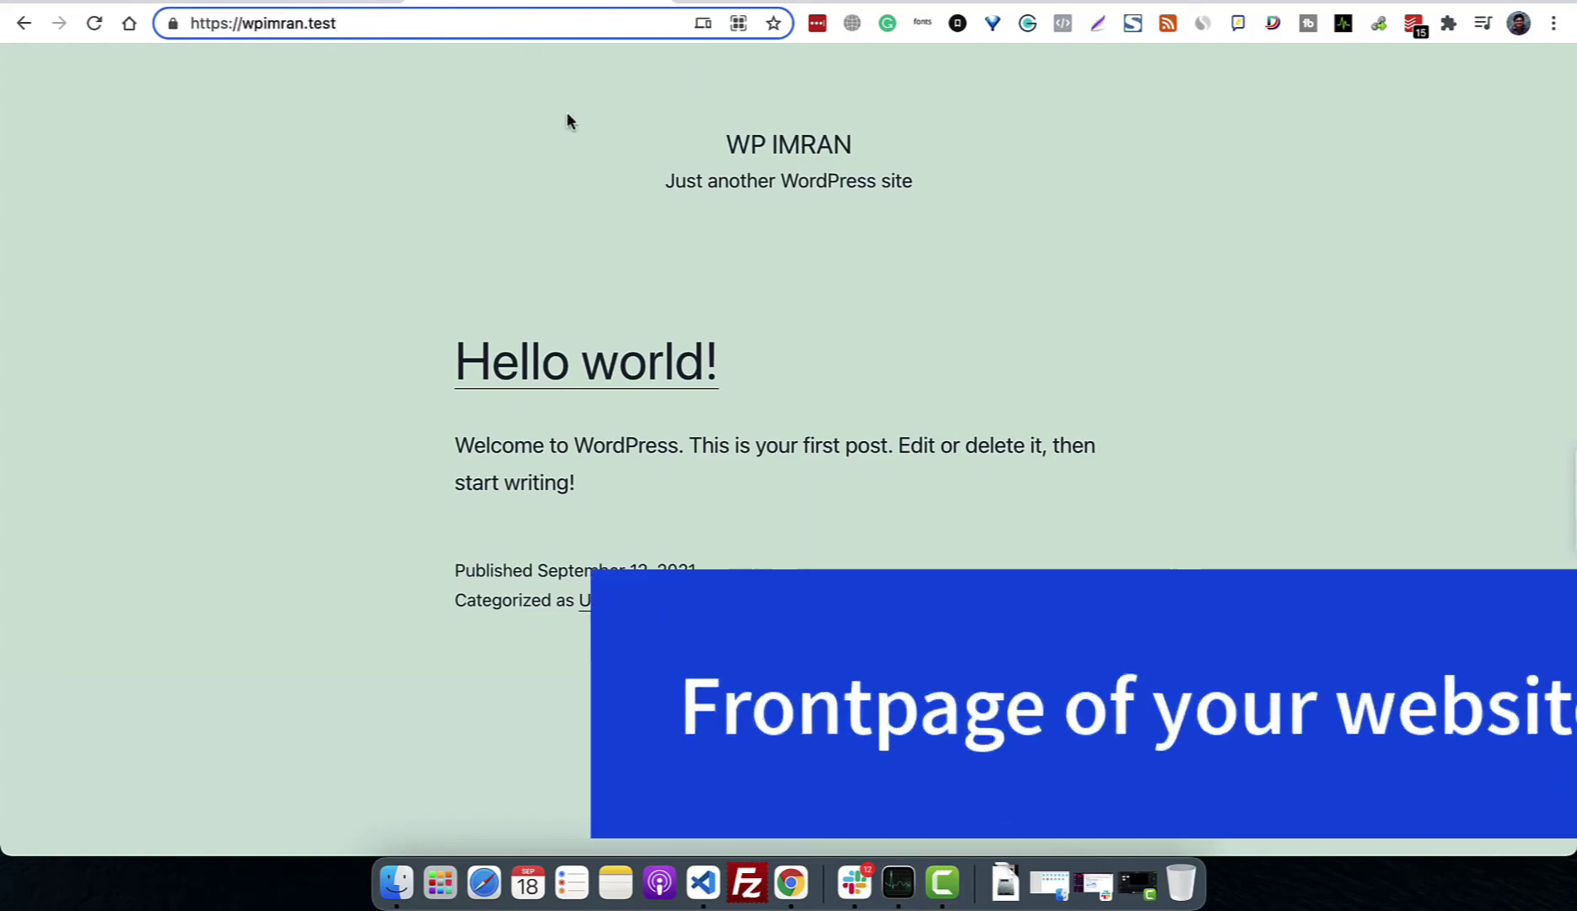
text(/)
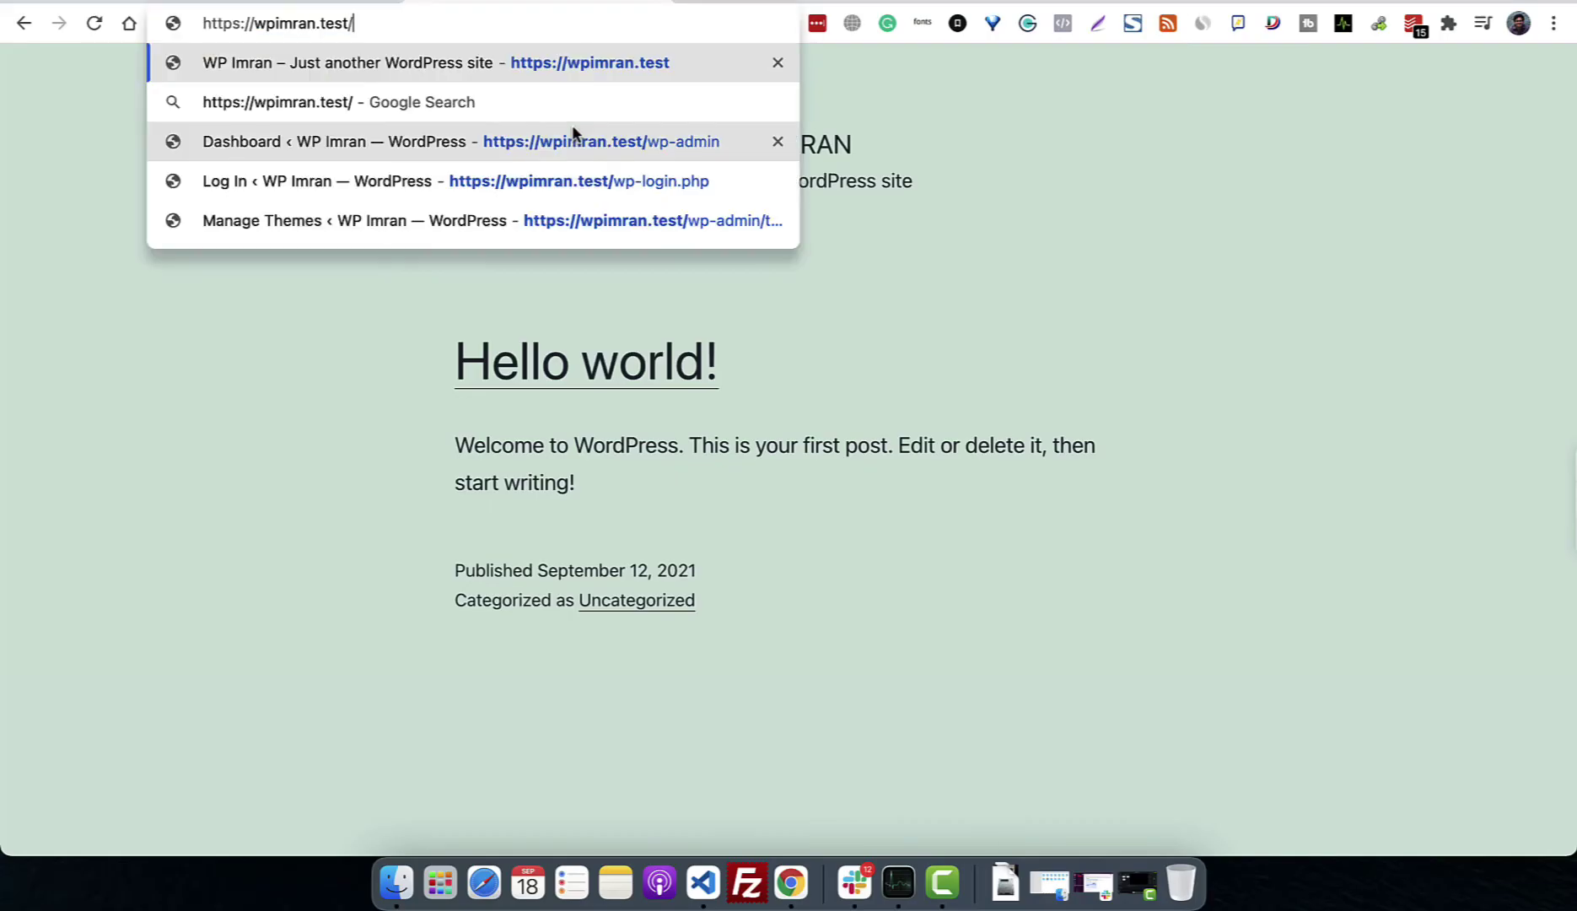
text(w)
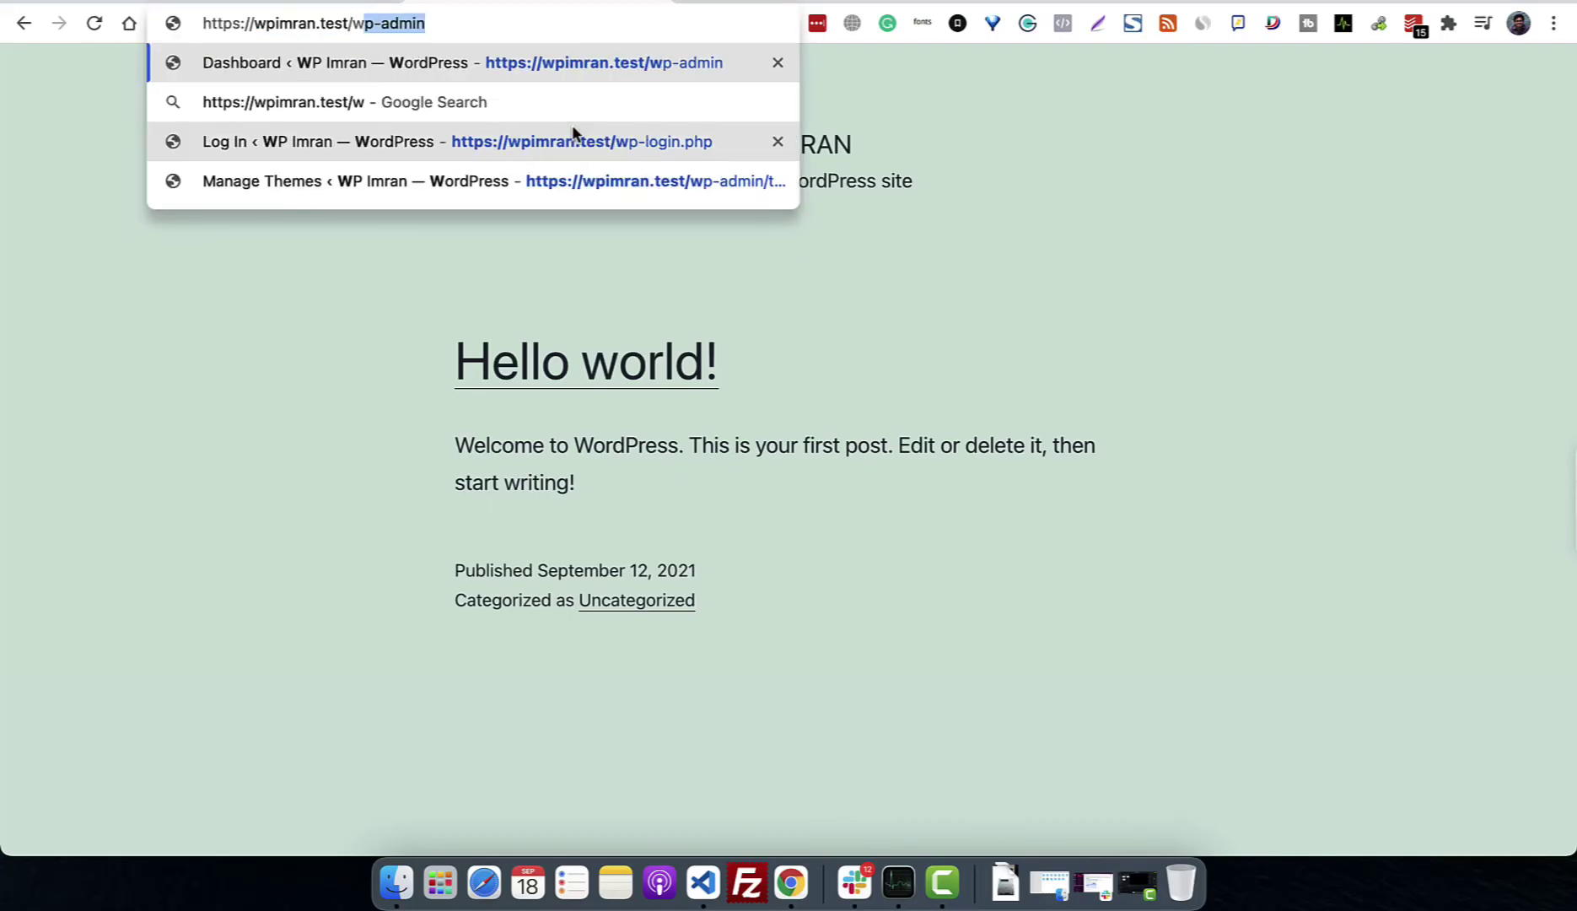
text(p-admin)
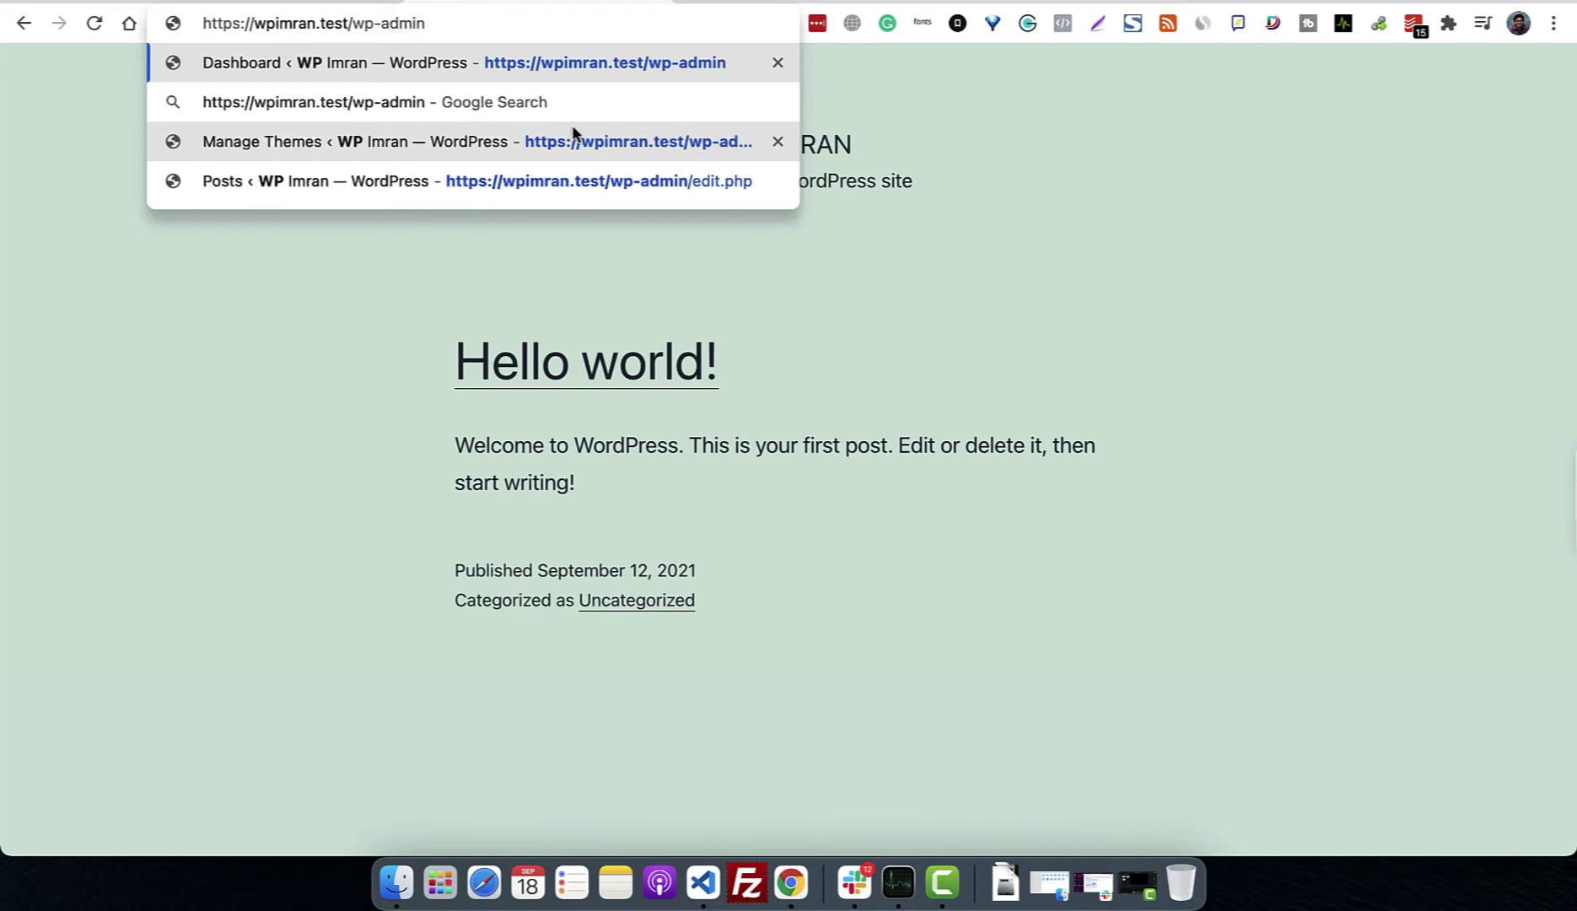
text(/)
key(BackSpace)
key(BackSpace)
key(BackSpace)
key(BackSpace)
key(BackSpace)
key(BackSpace)
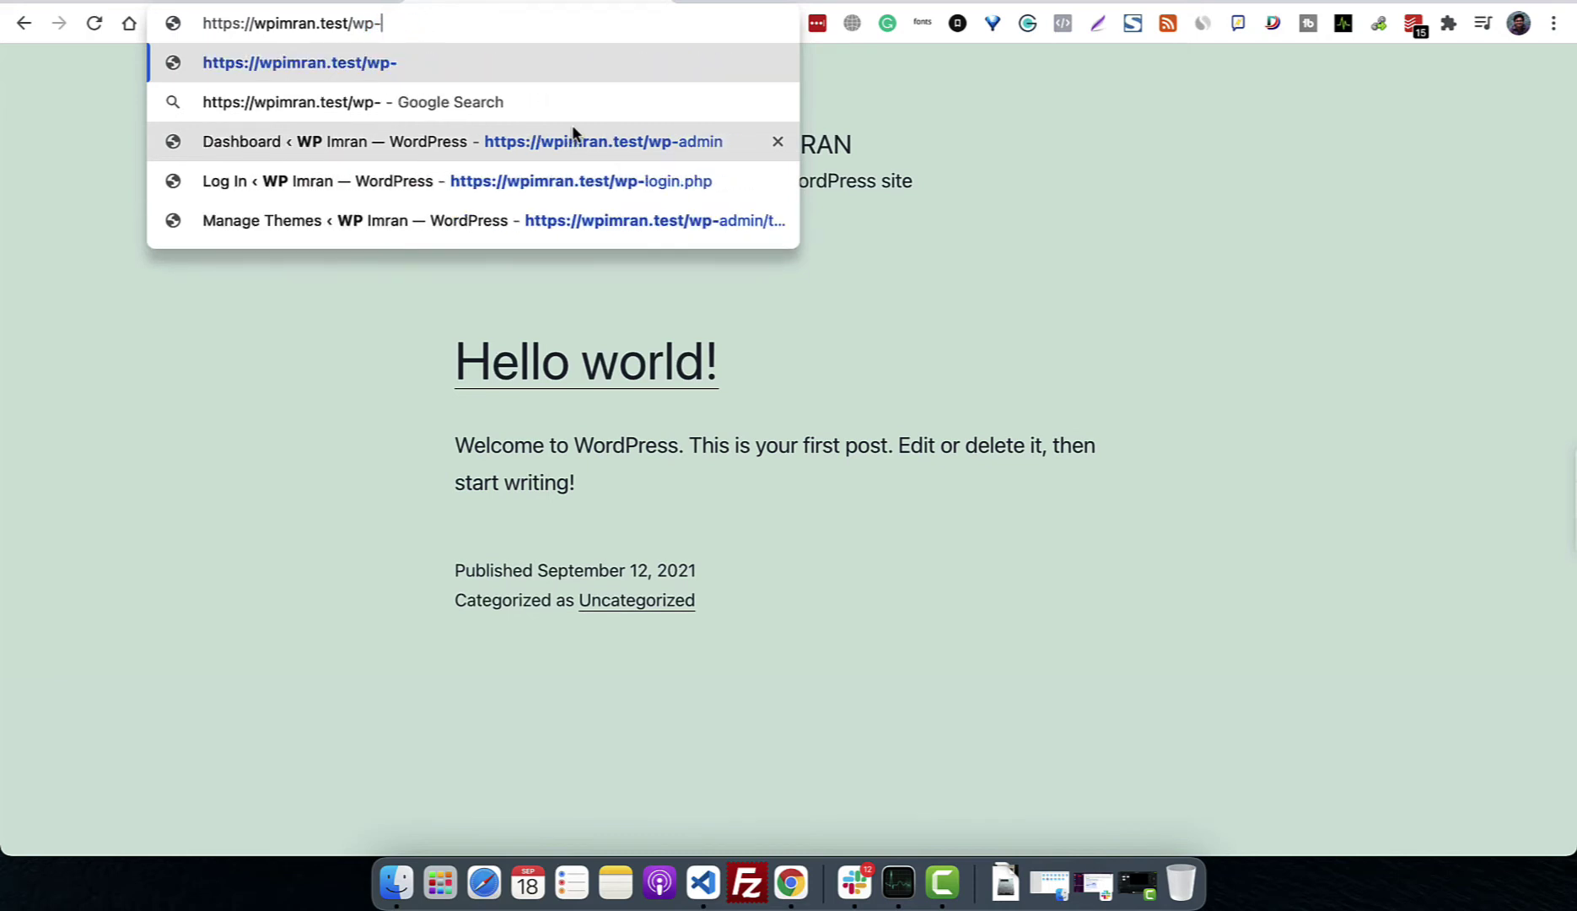
text(login.)
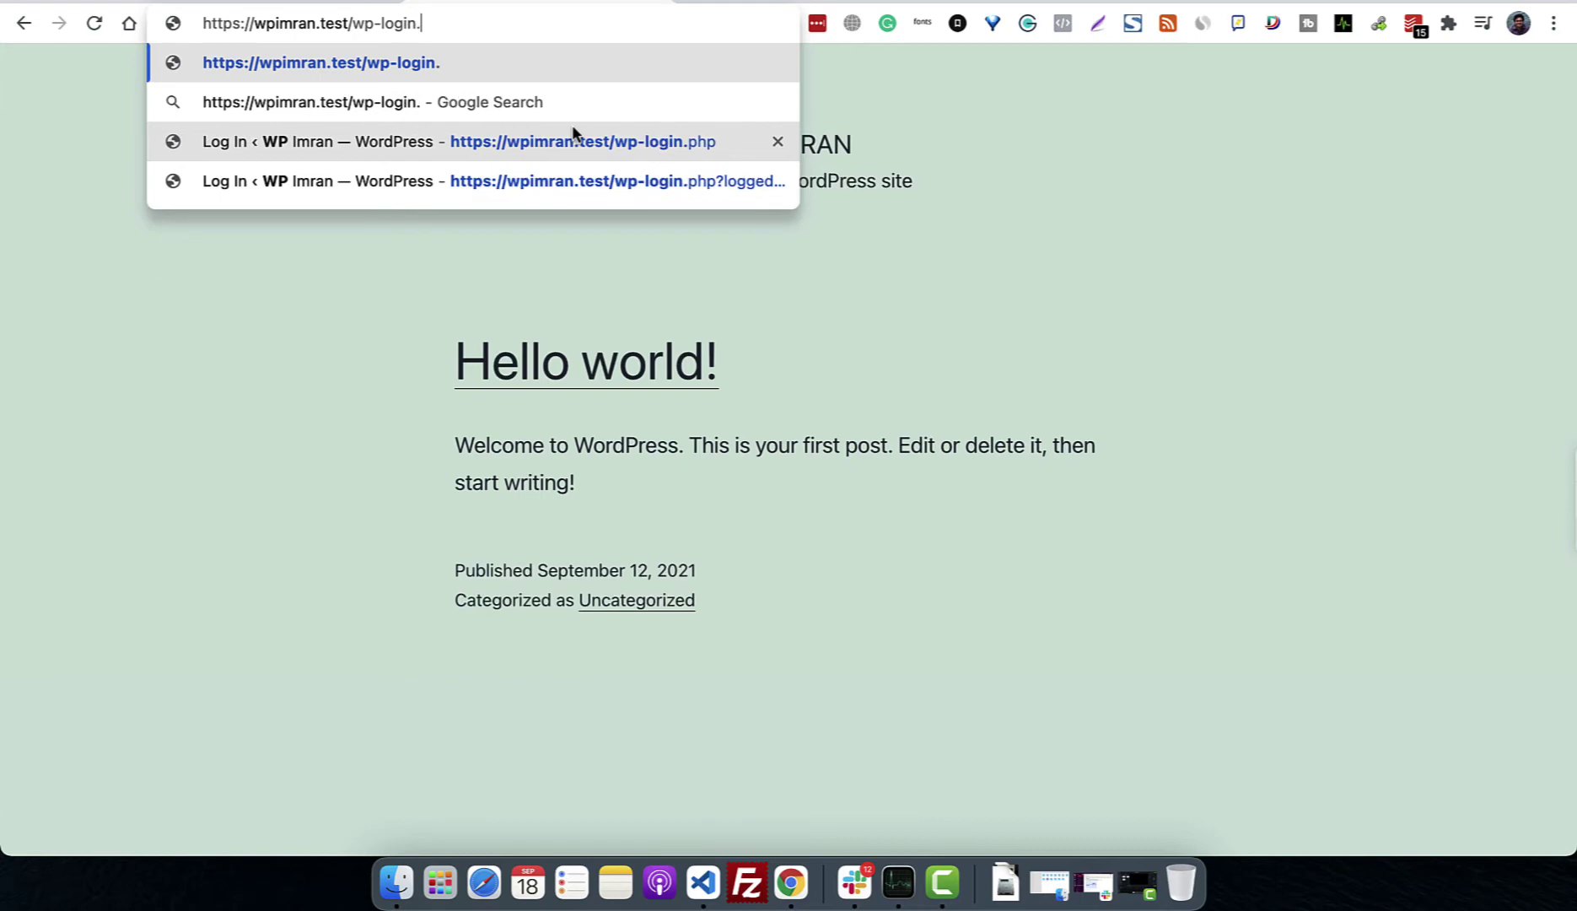
text(php)
key(Return)
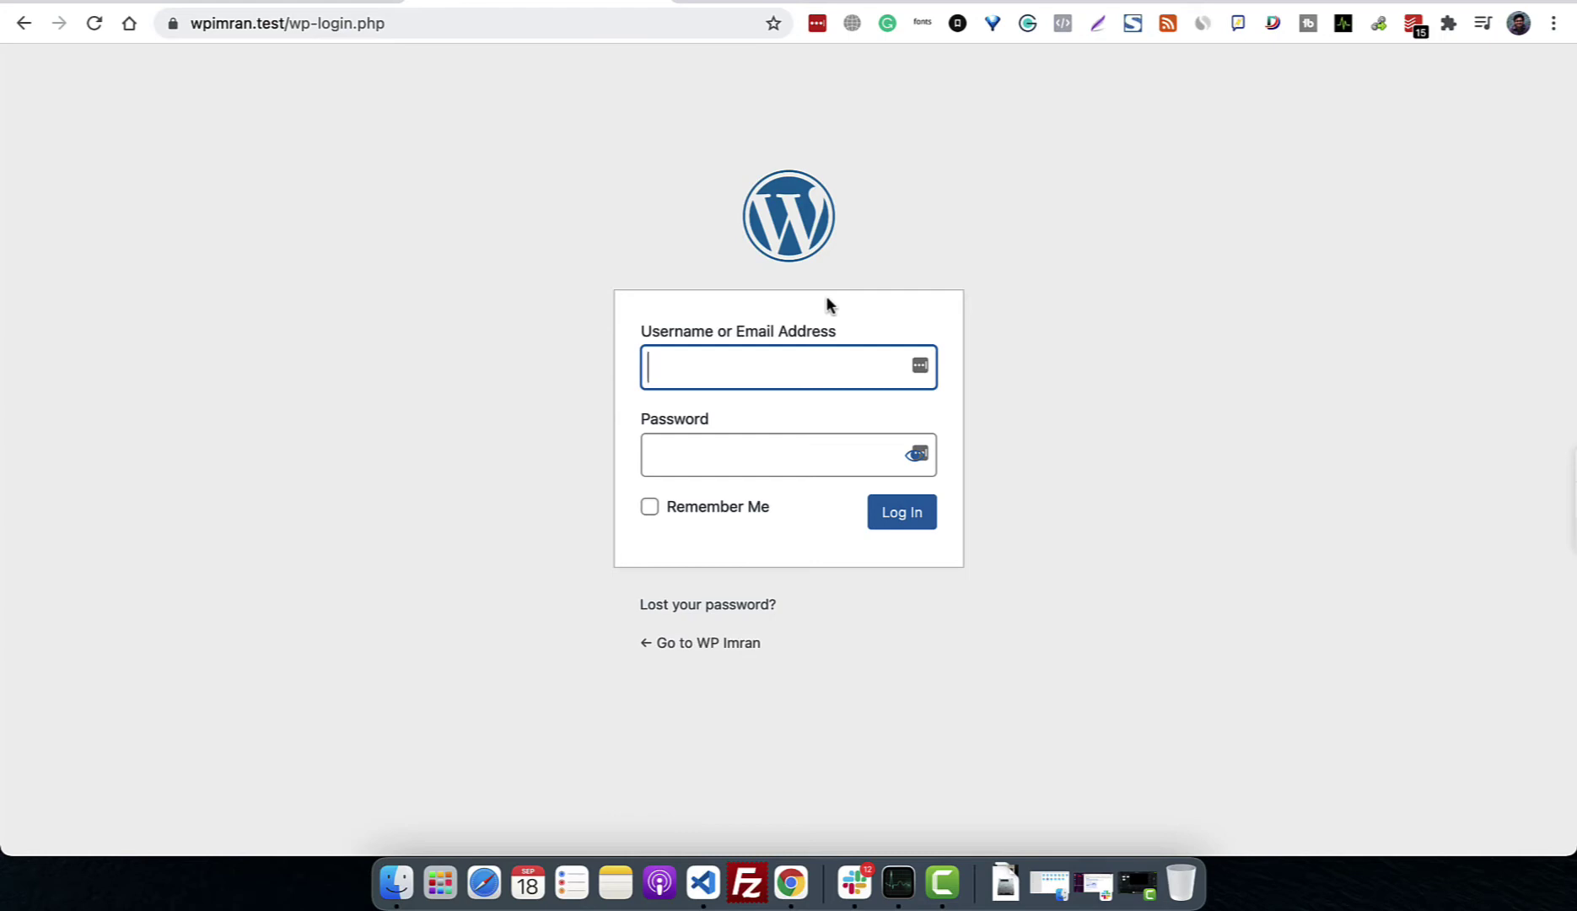
Log in with the administrator's username and password.
text(imran)
key(Tab)
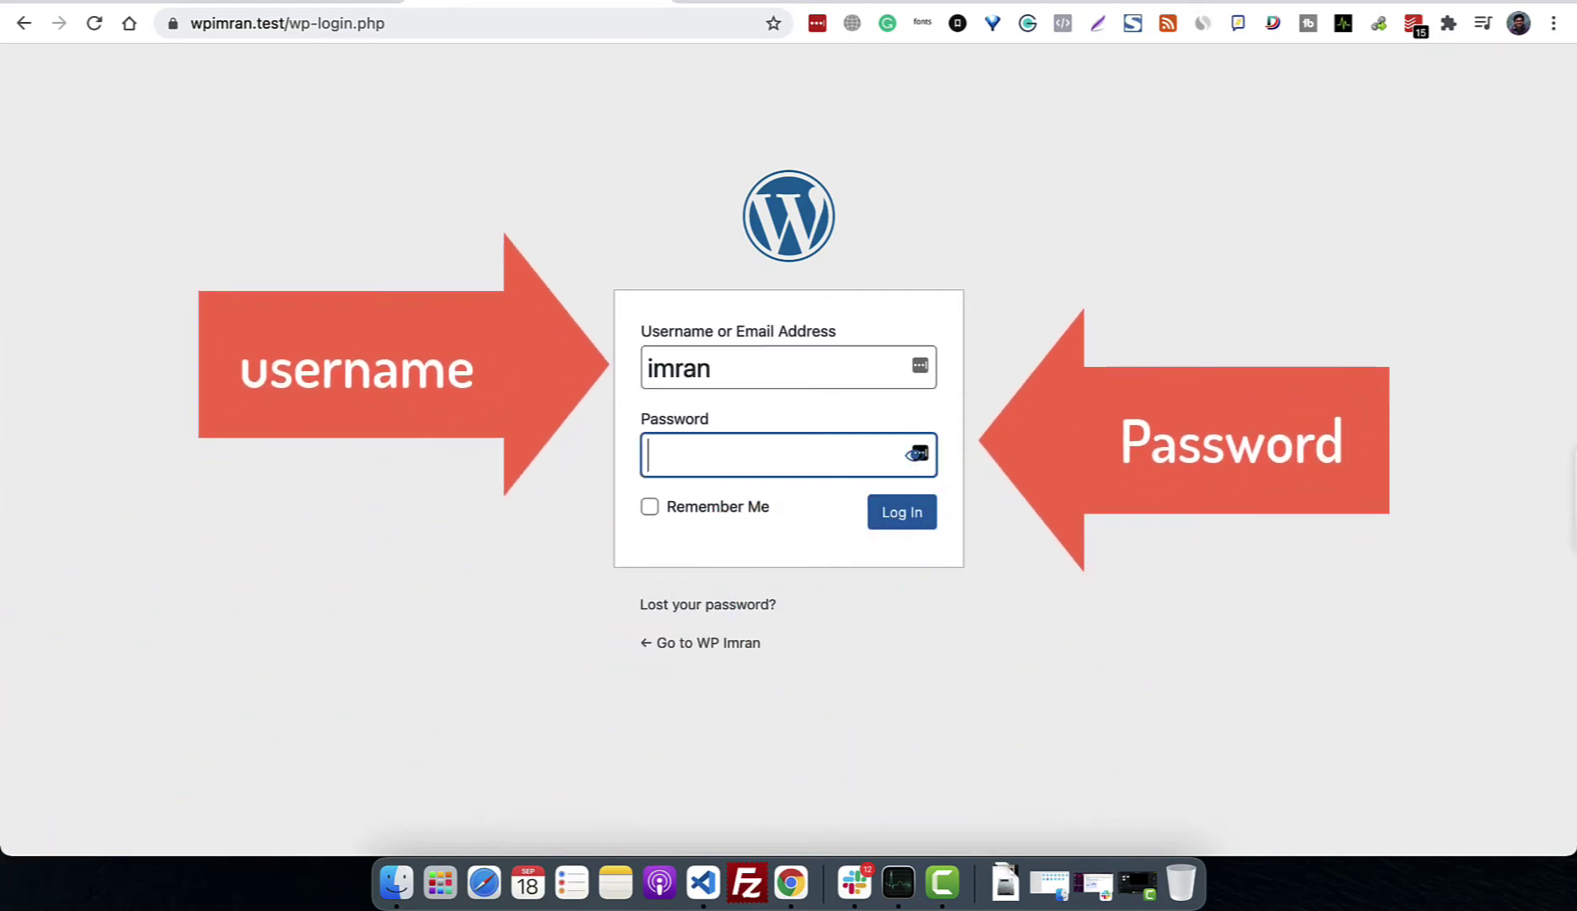
text(********)
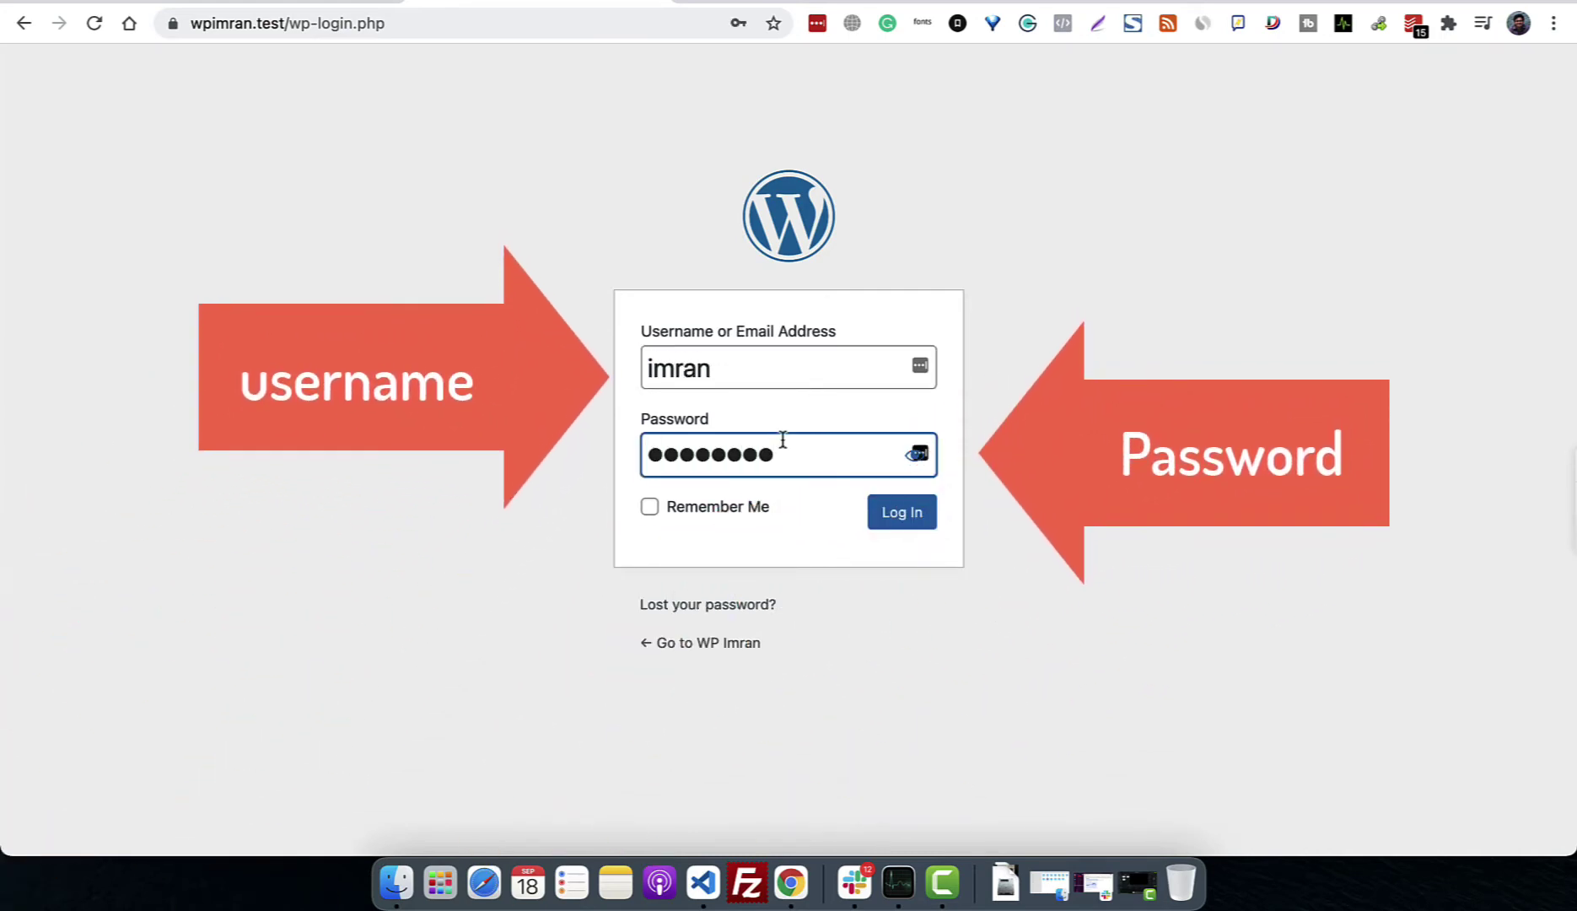
click(904, 516)
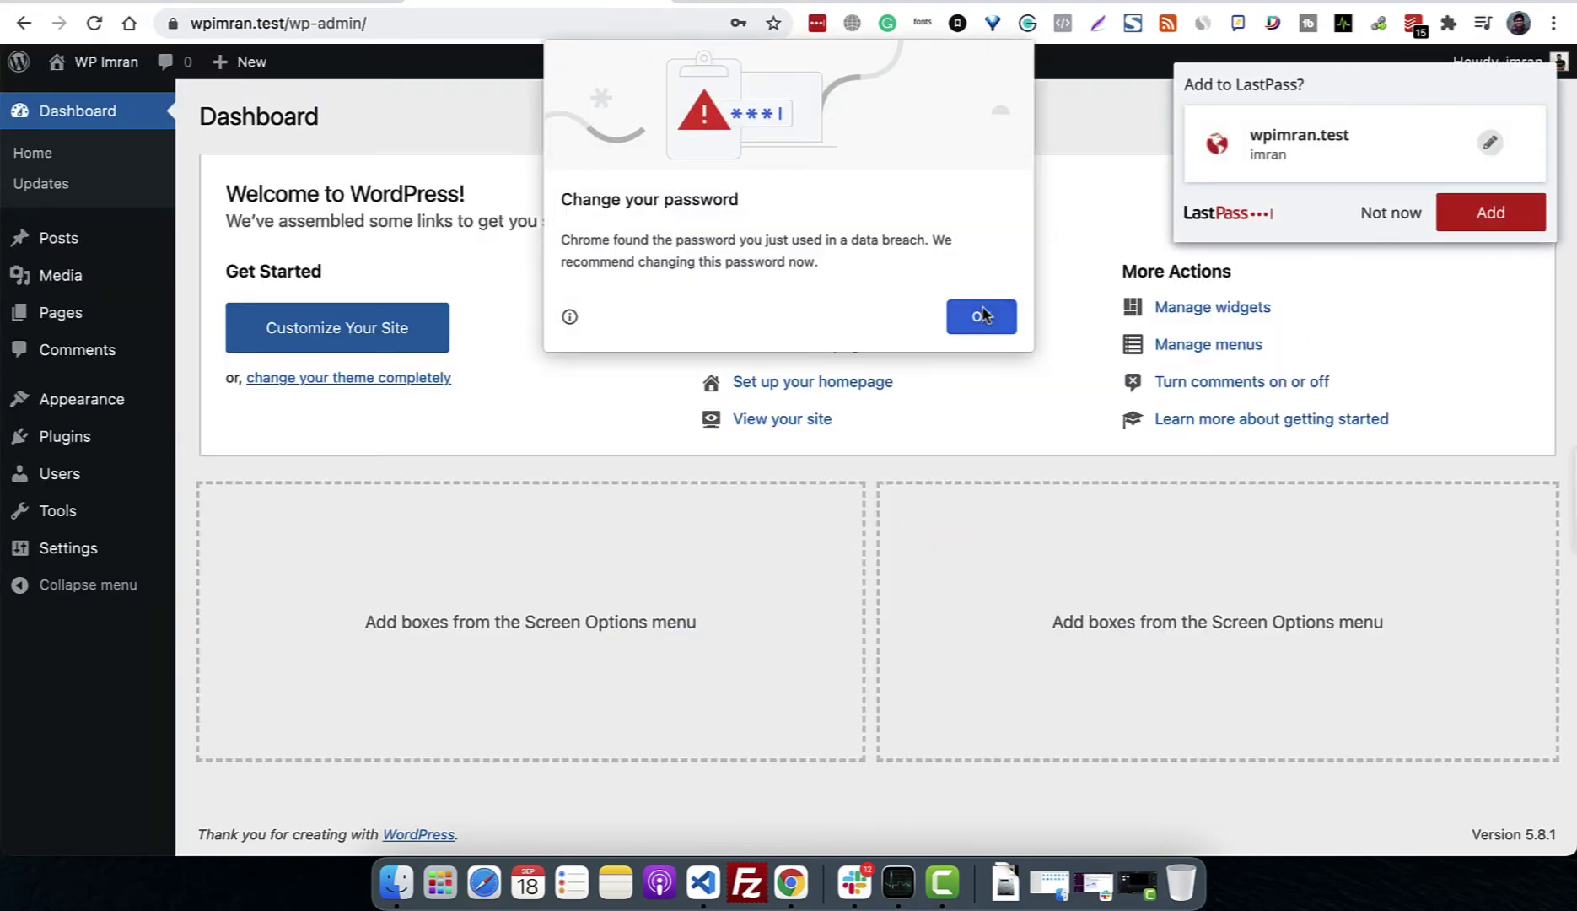
Acknowledge the breached-password warning and decline saving the password in the browser.
click(983, 315)
click(1386, 221)
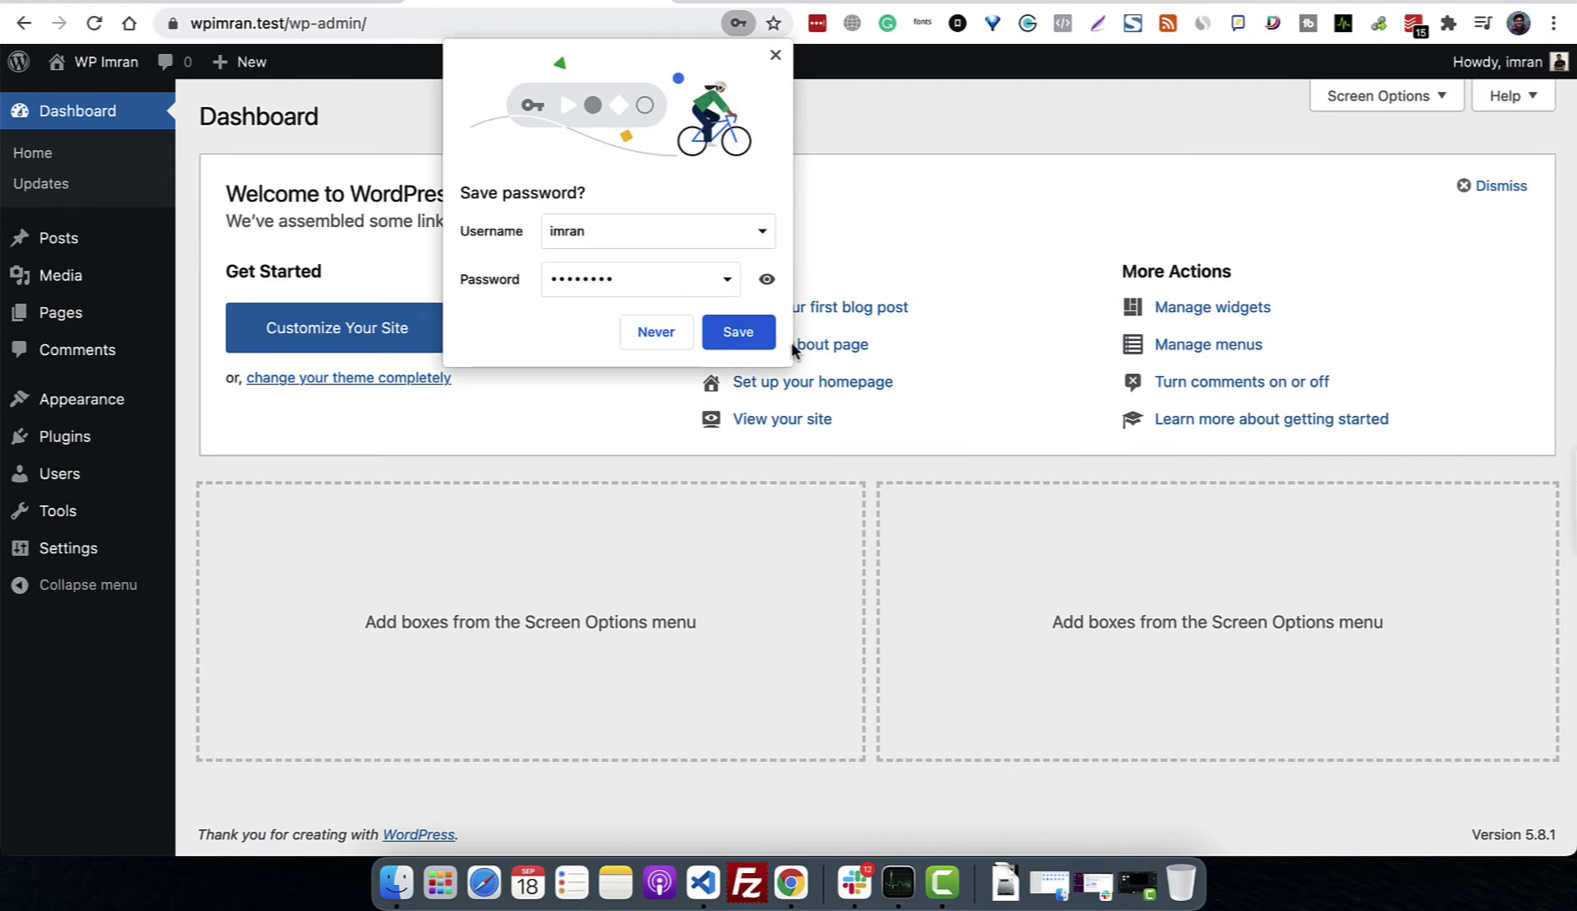
click(672, 335)
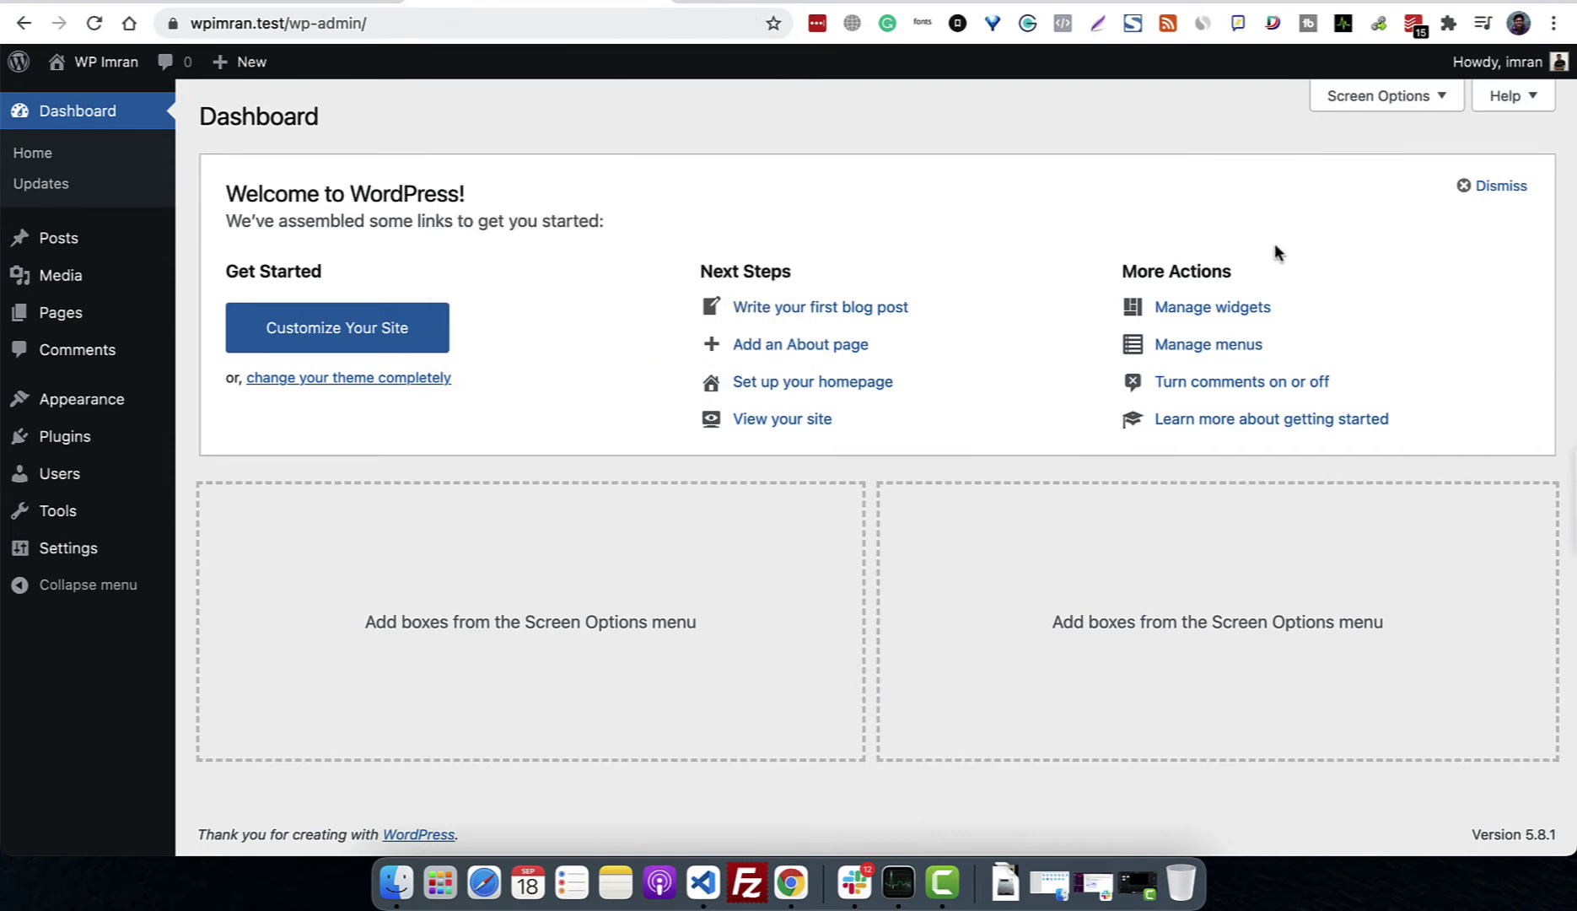
In Screen Options, enable Activity, Quick Draft, Events and News, At a Glance and Site Health Status.
click(1398, 96)
click(520, 218)
click(653, 218)
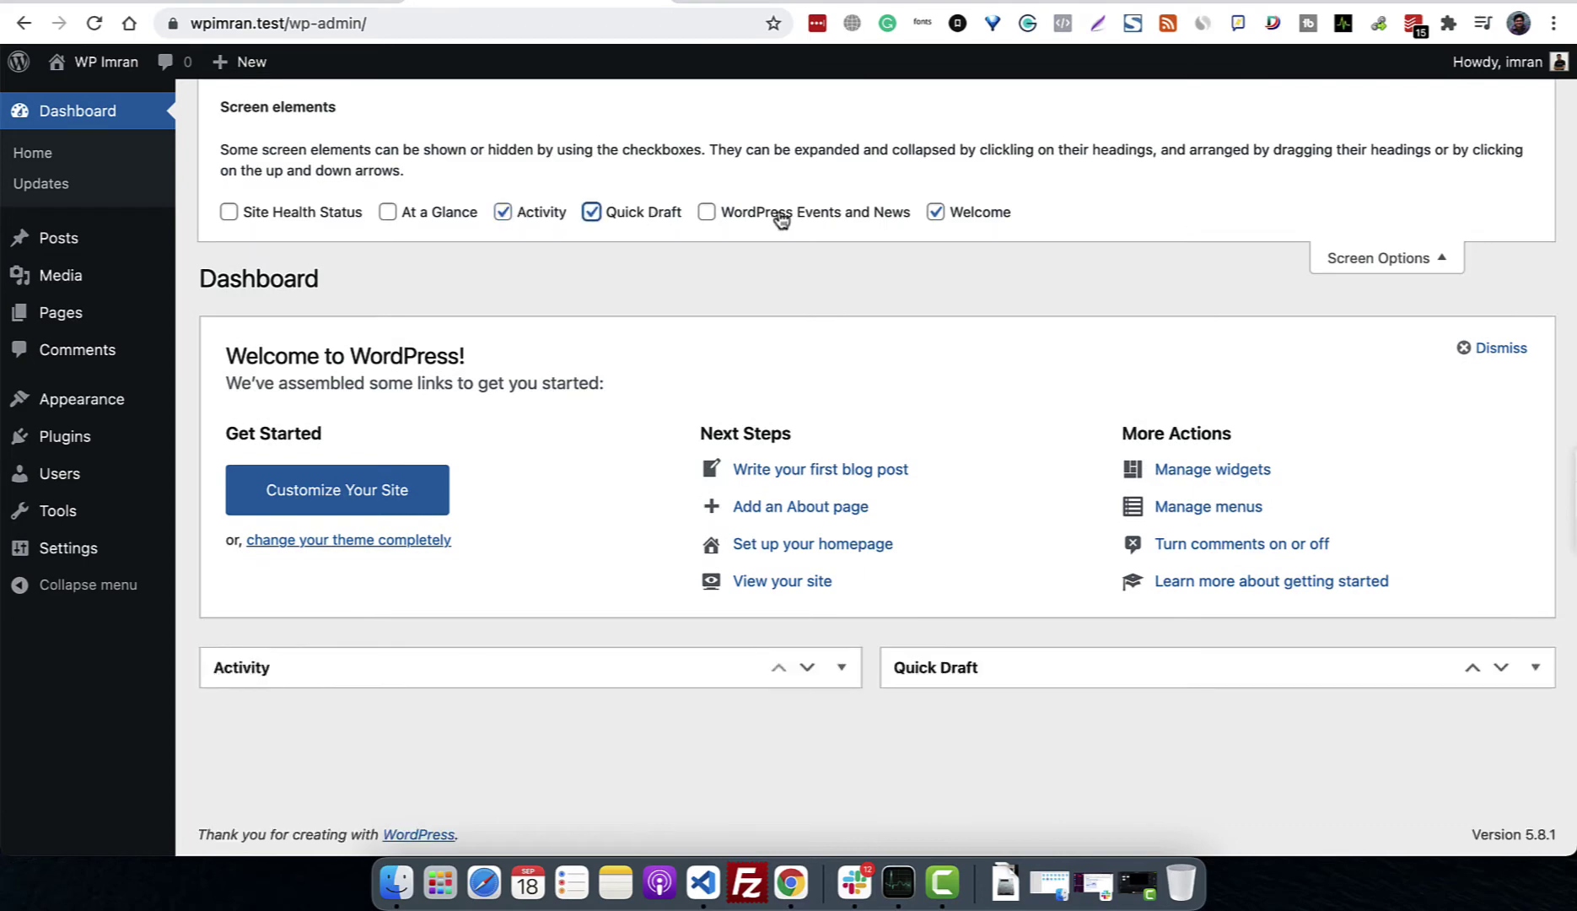
click(780, 218)
click(387, 218)
click(228, 211)
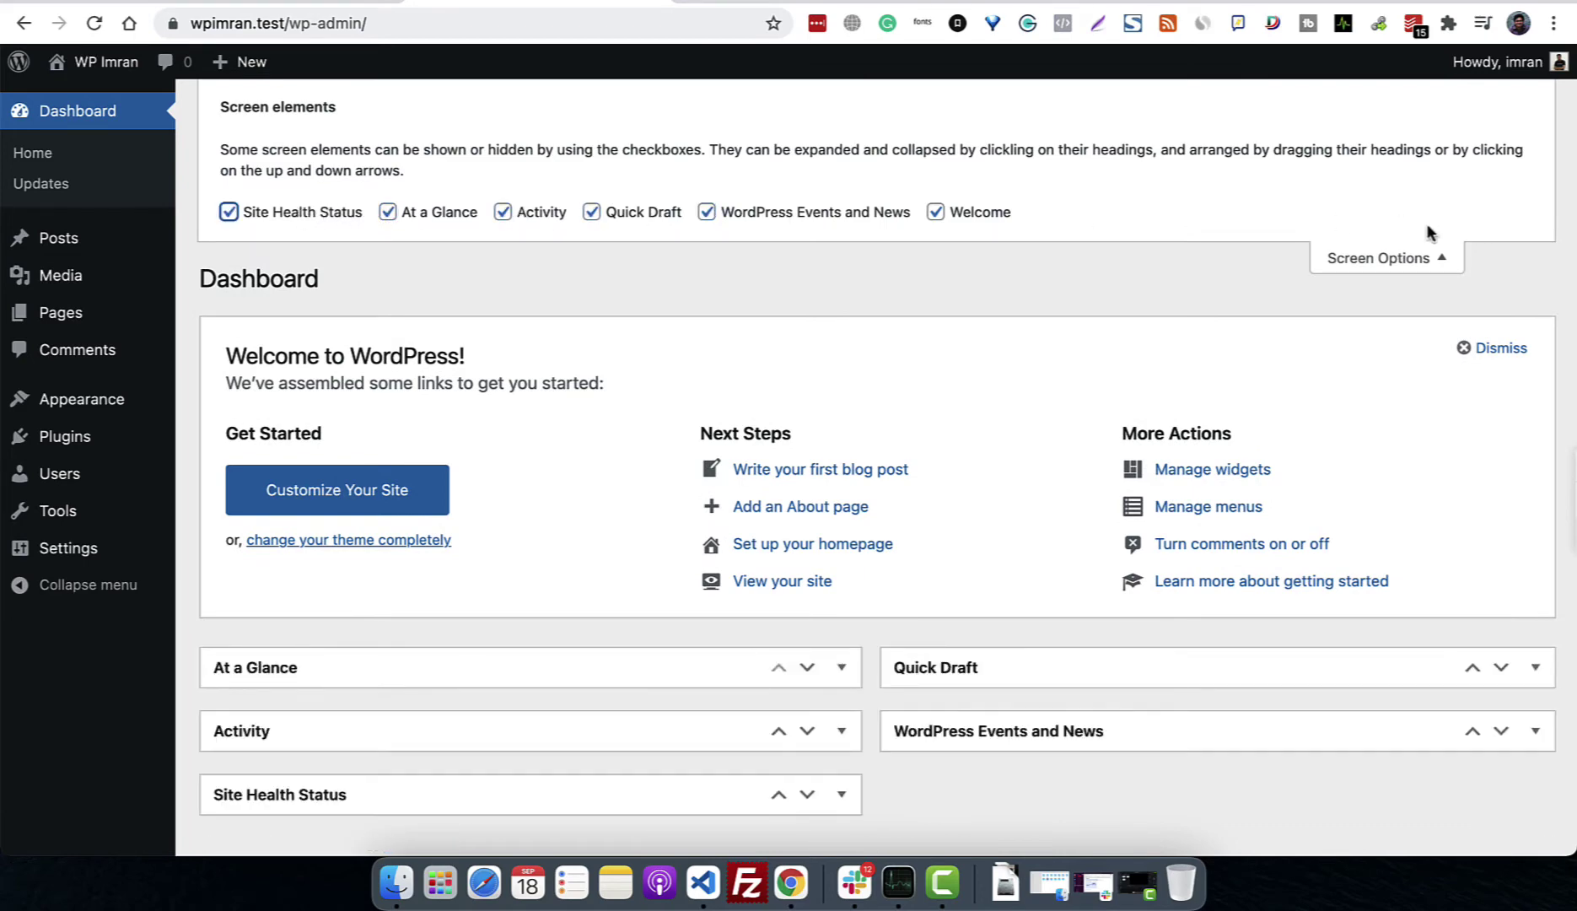
click(1380, 260)
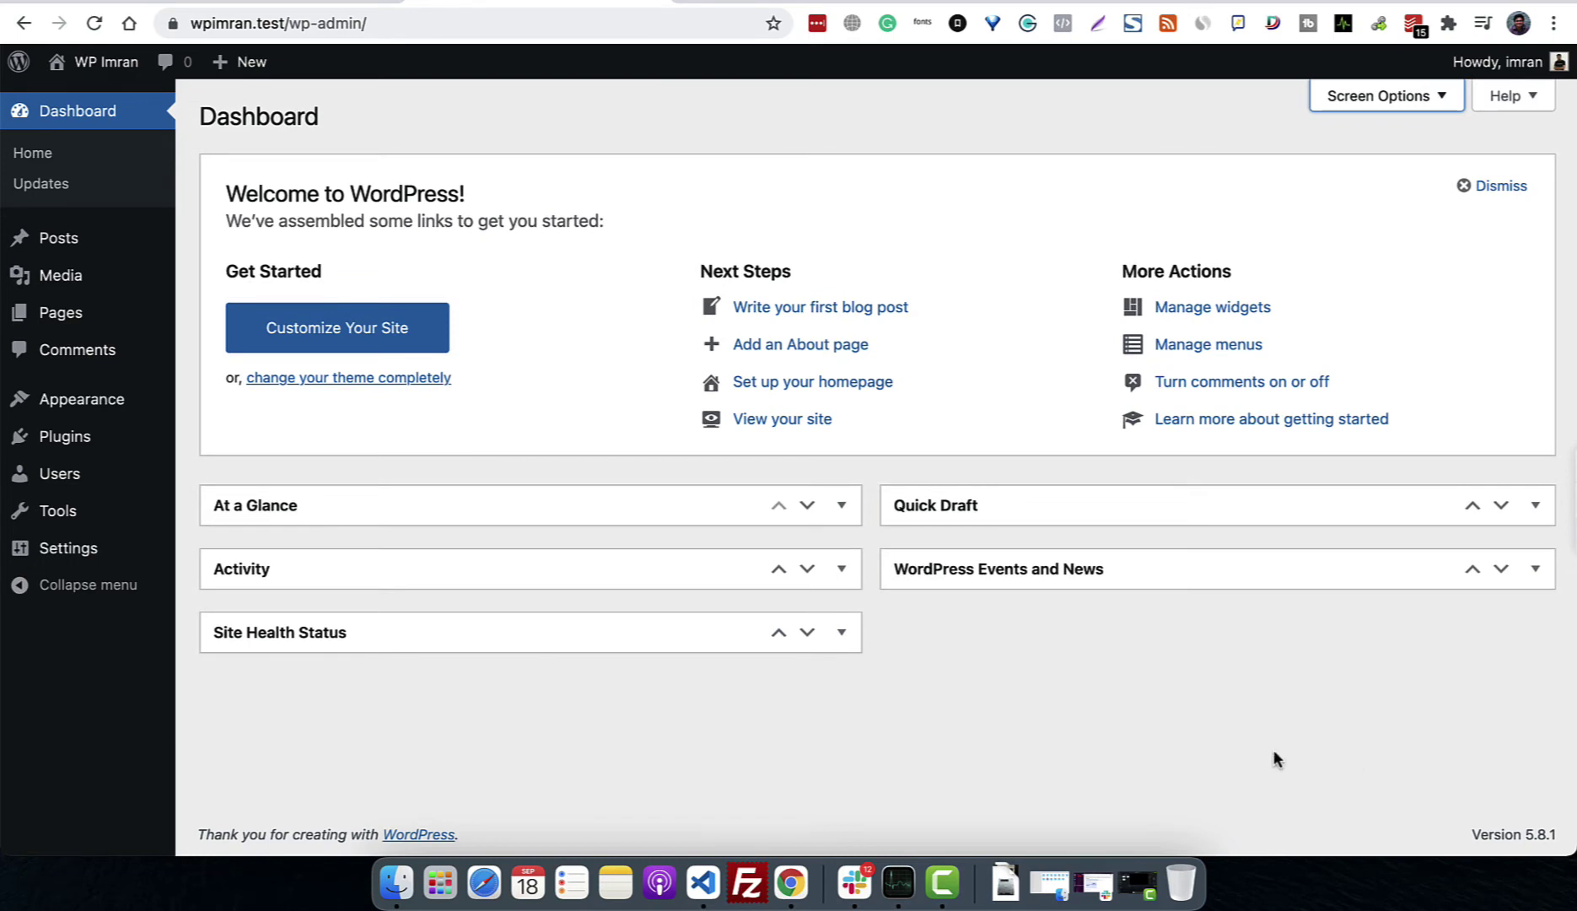
Expand the At a Glance, Quick Draft, Activity, Events and News and Site Health Status boxes.
click(721, 514)
click(1170, 504)
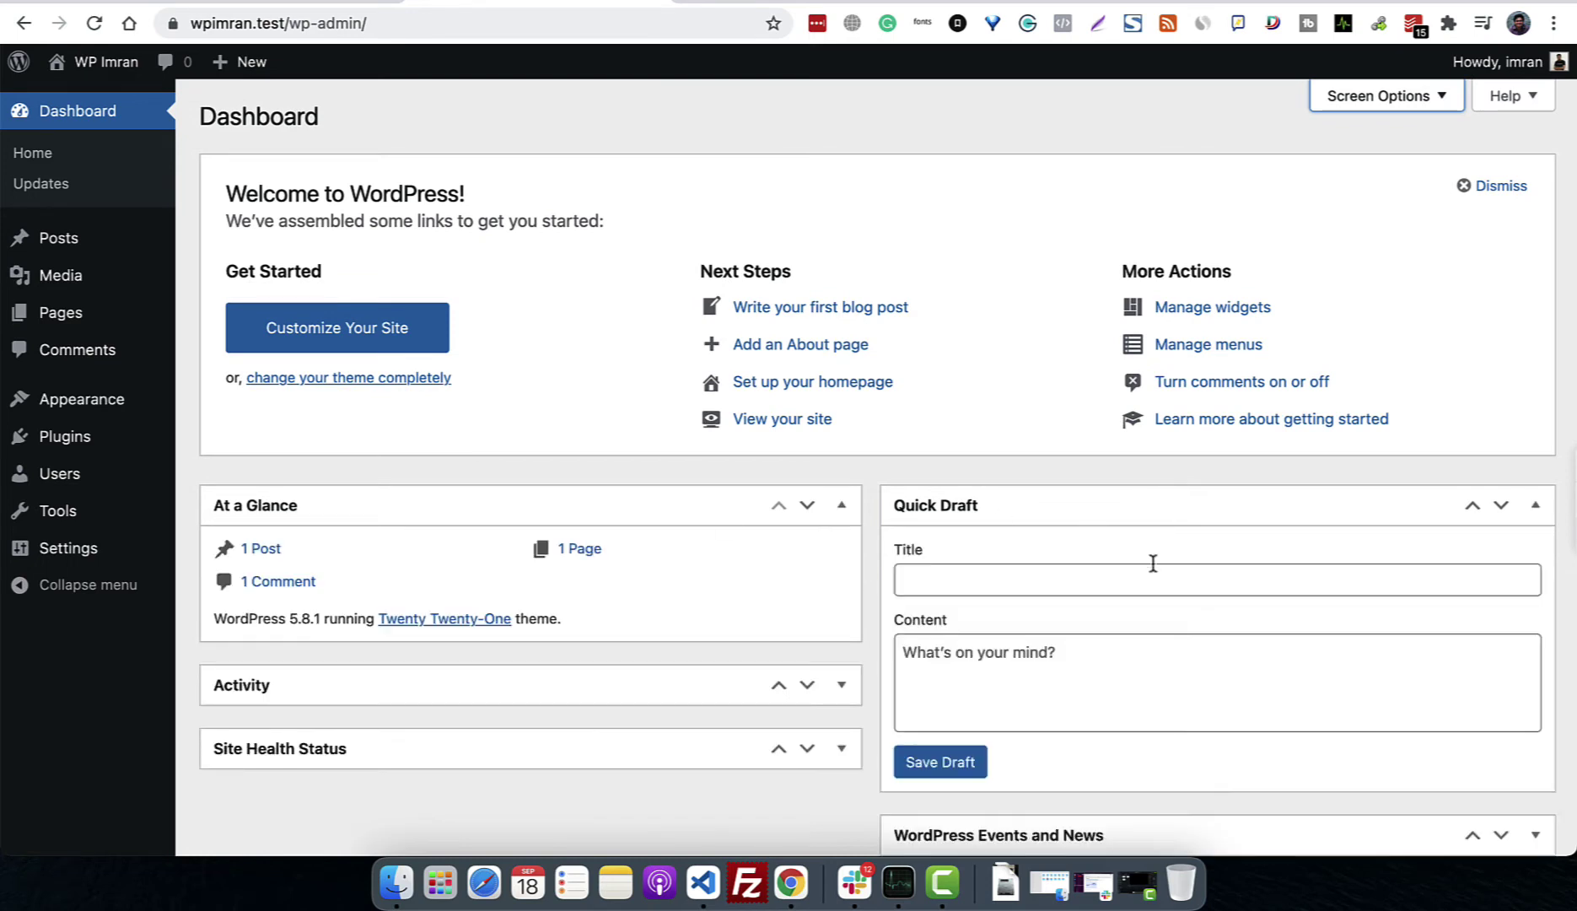
scroll(1042, 728, down, 2)
click(725, 577)
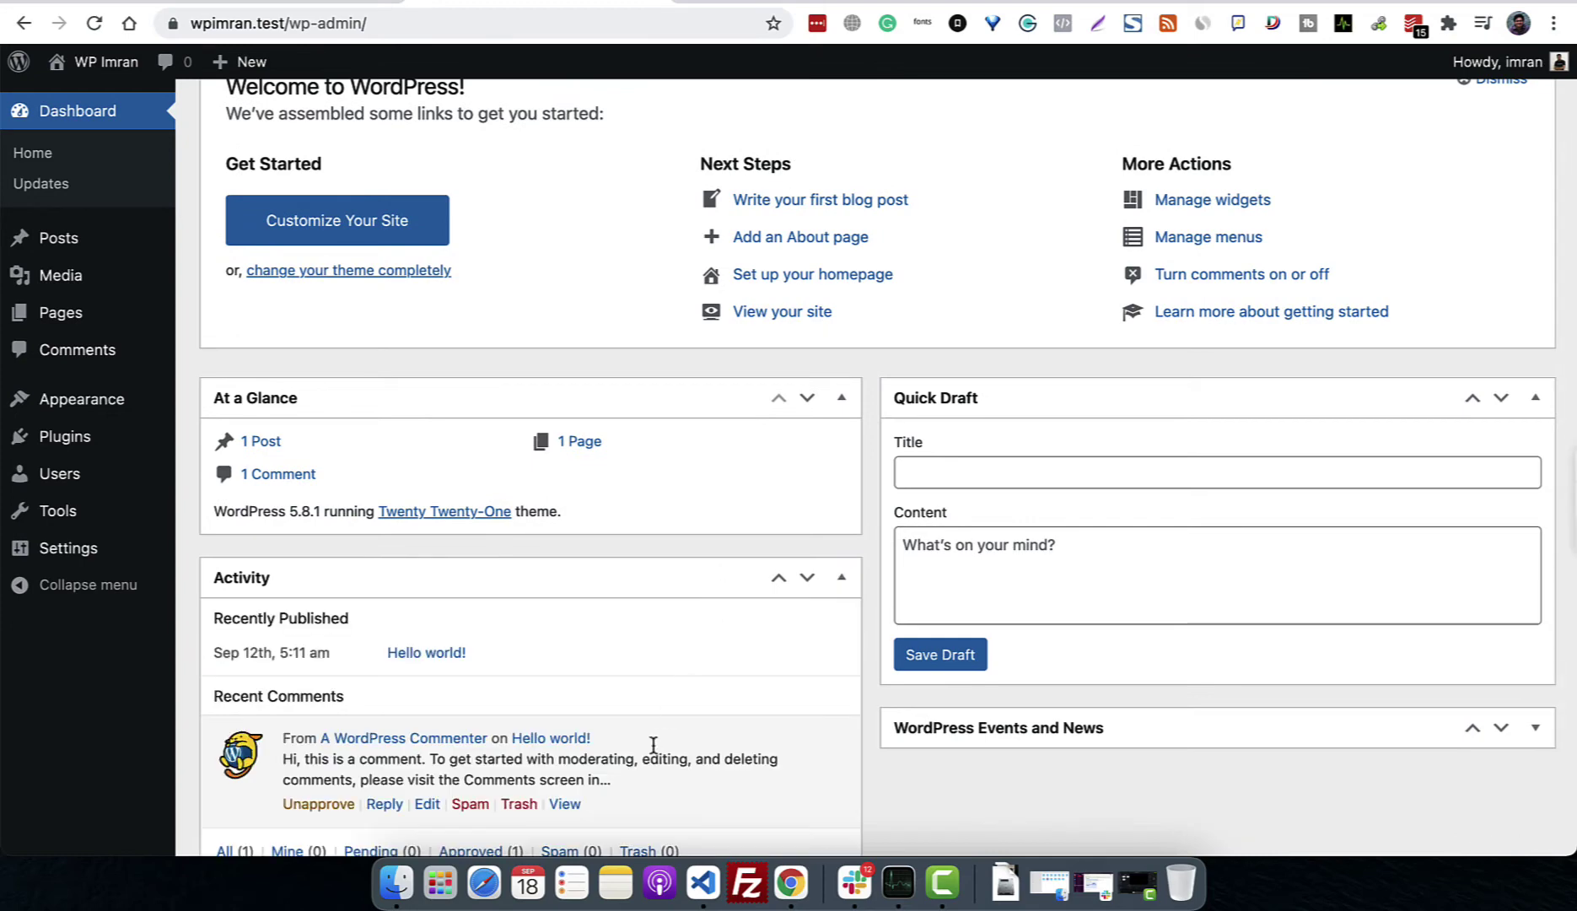
scroll(654, 750, down, 4)
click(1082, 527)
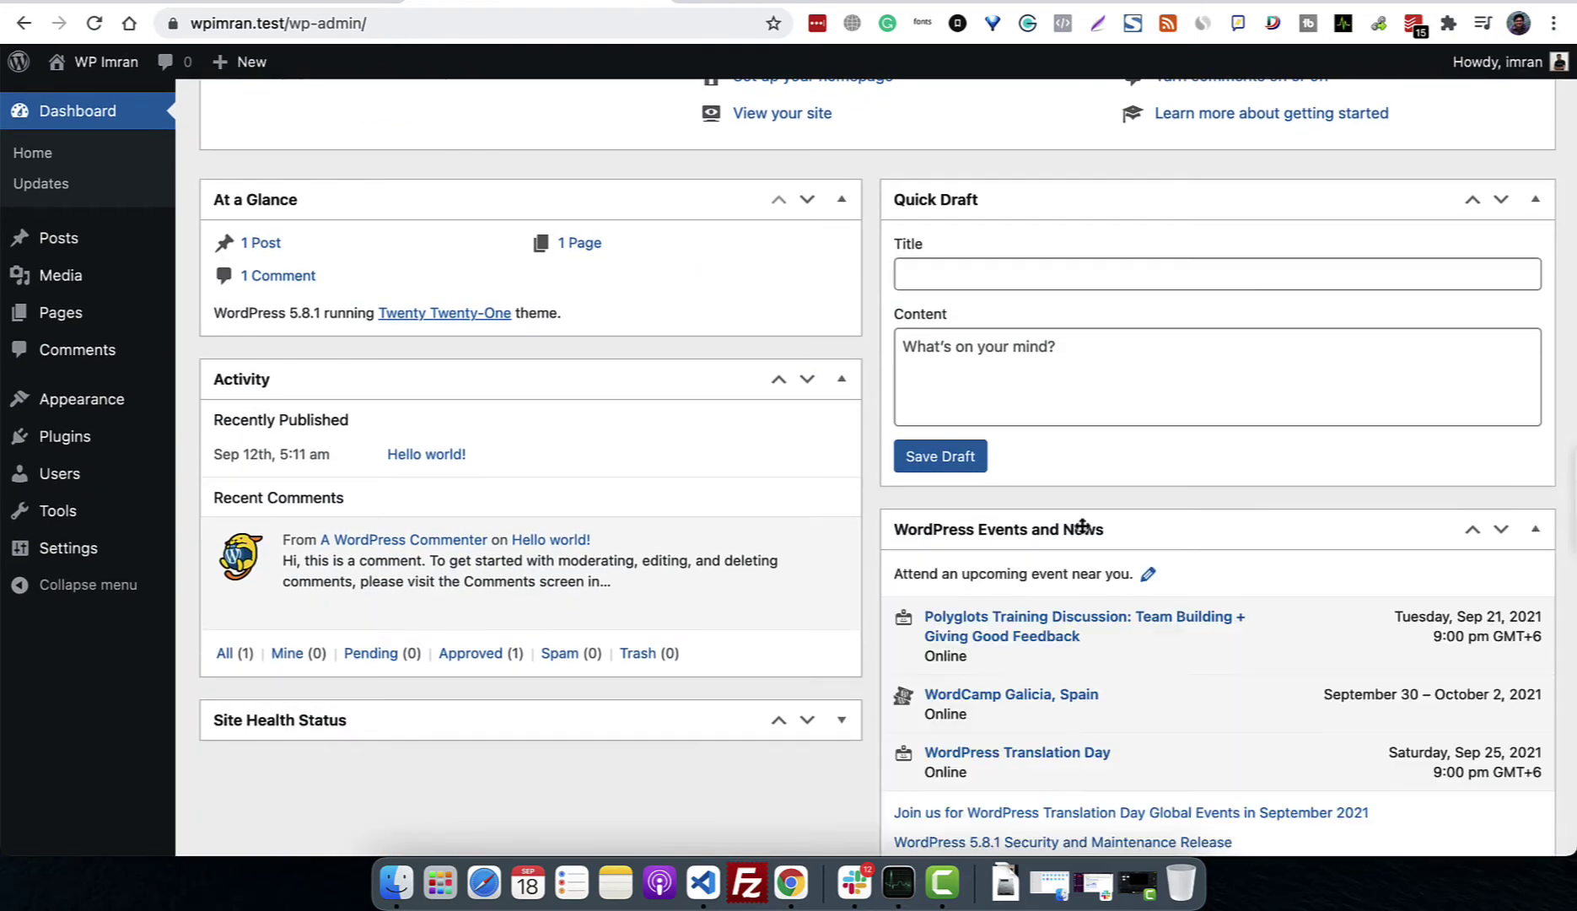
click(696, 716)
scroll(696, 716, up, 5)
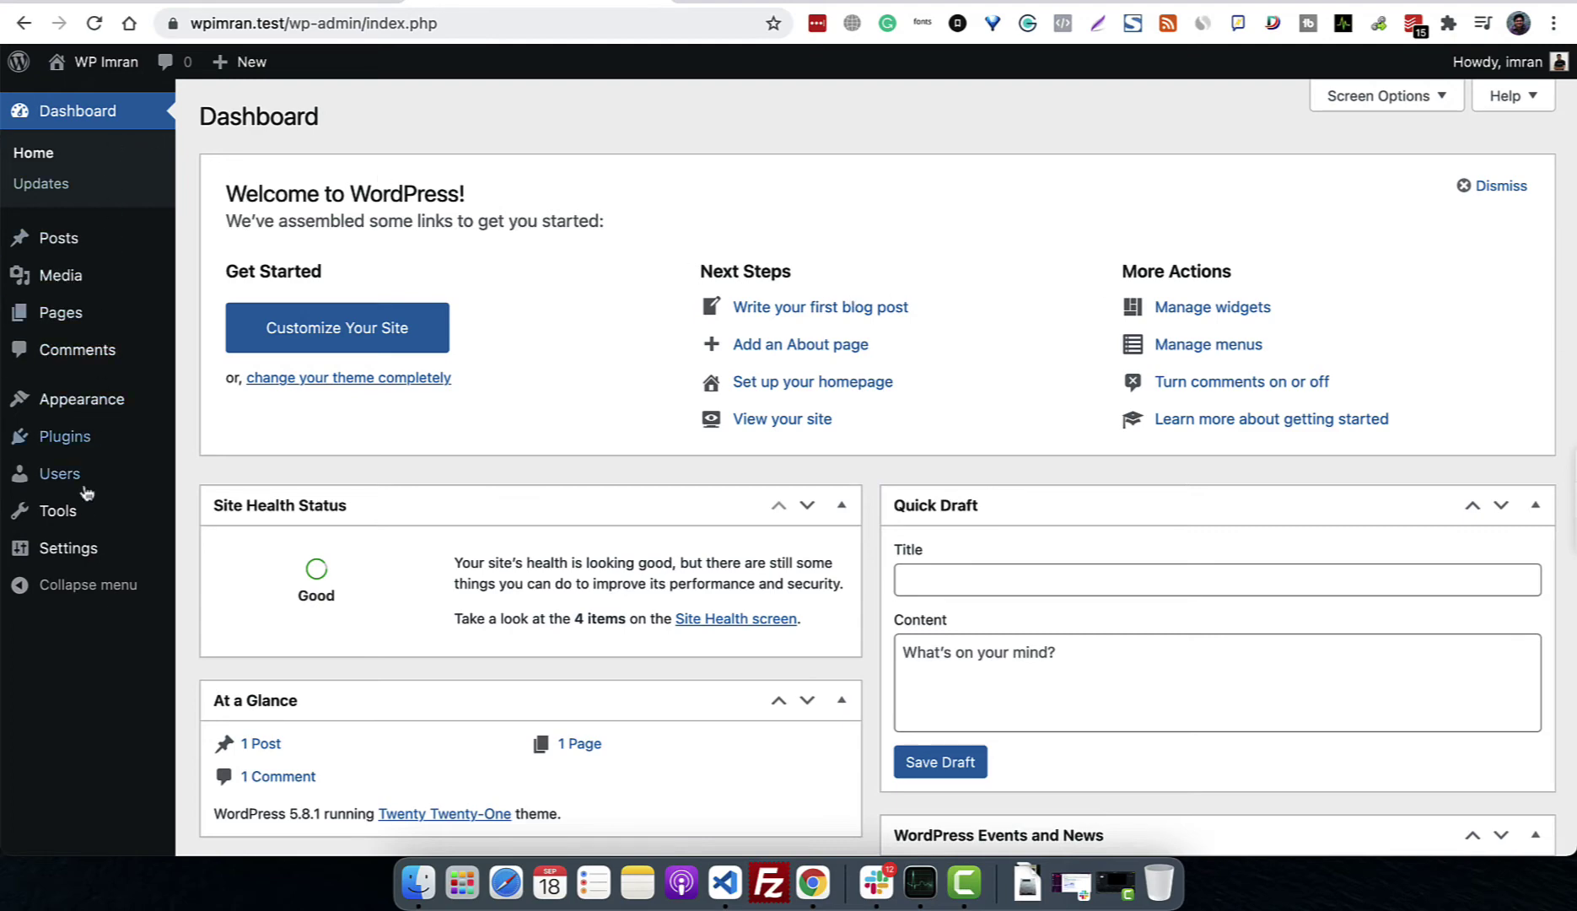
Collapse and re-expand the admin sidebar, then open the Posts list.
click(101, 595)
click(21, 502)
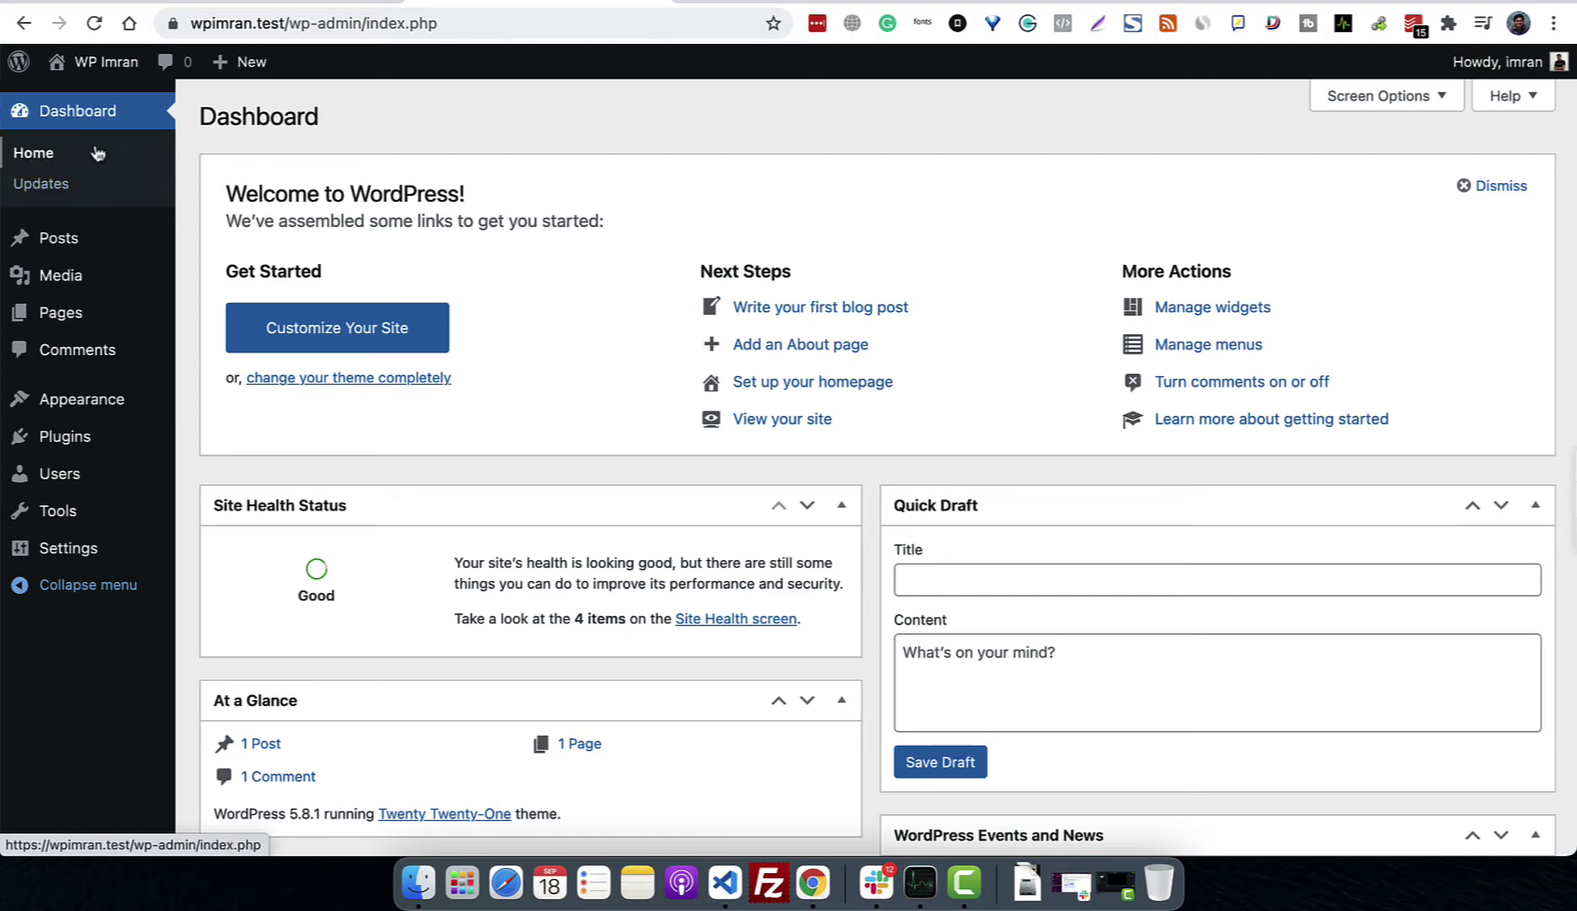
click(125, 258)
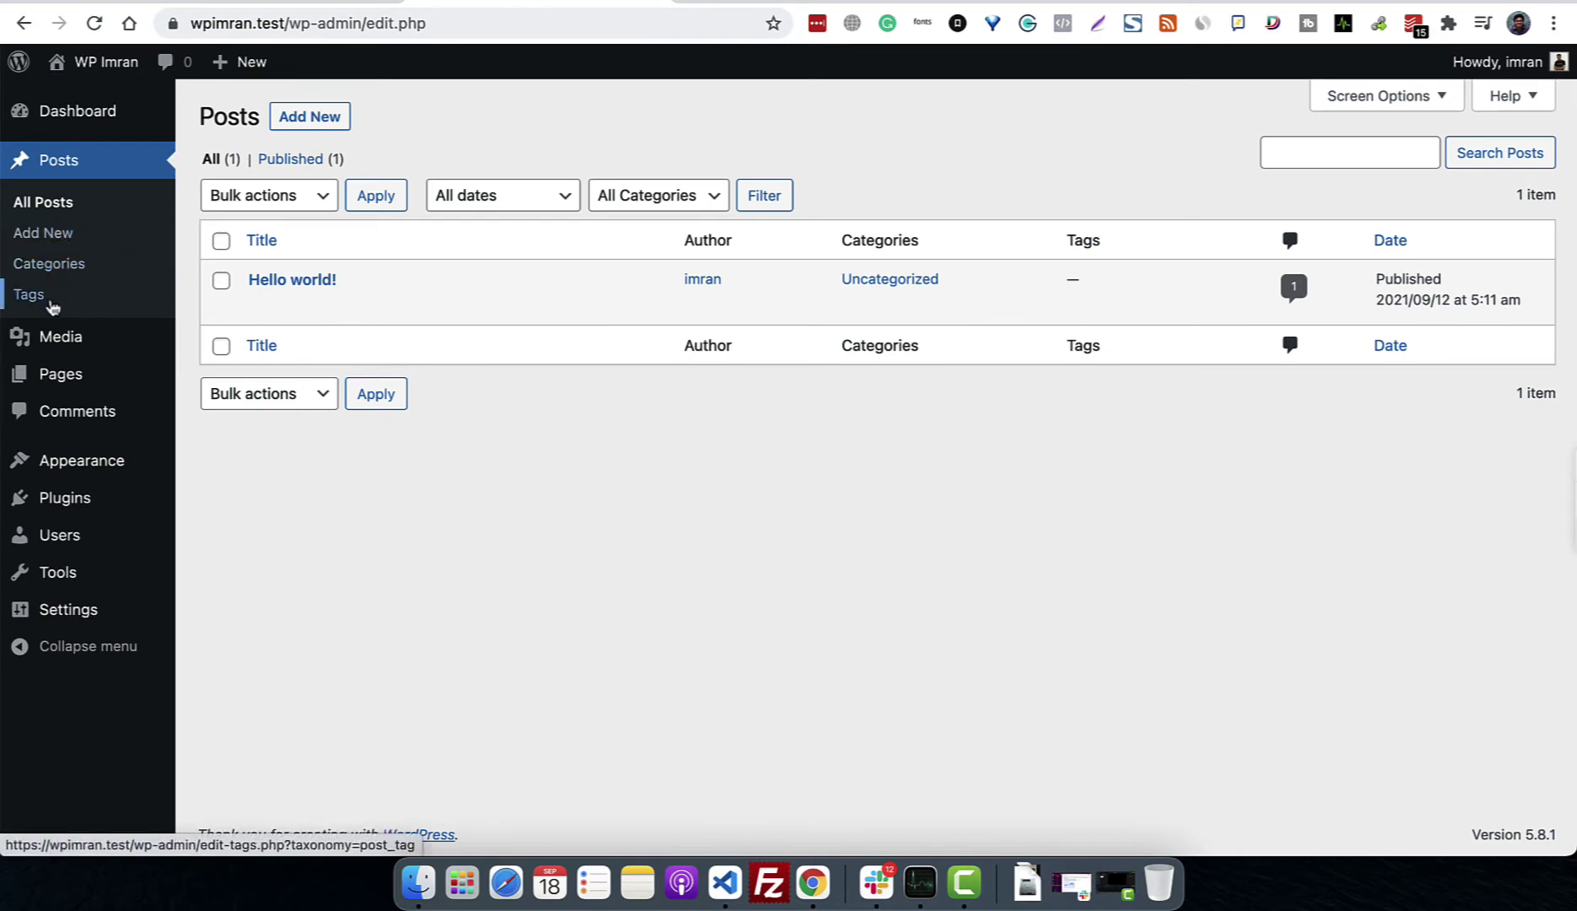
mouse_move(74, 337)
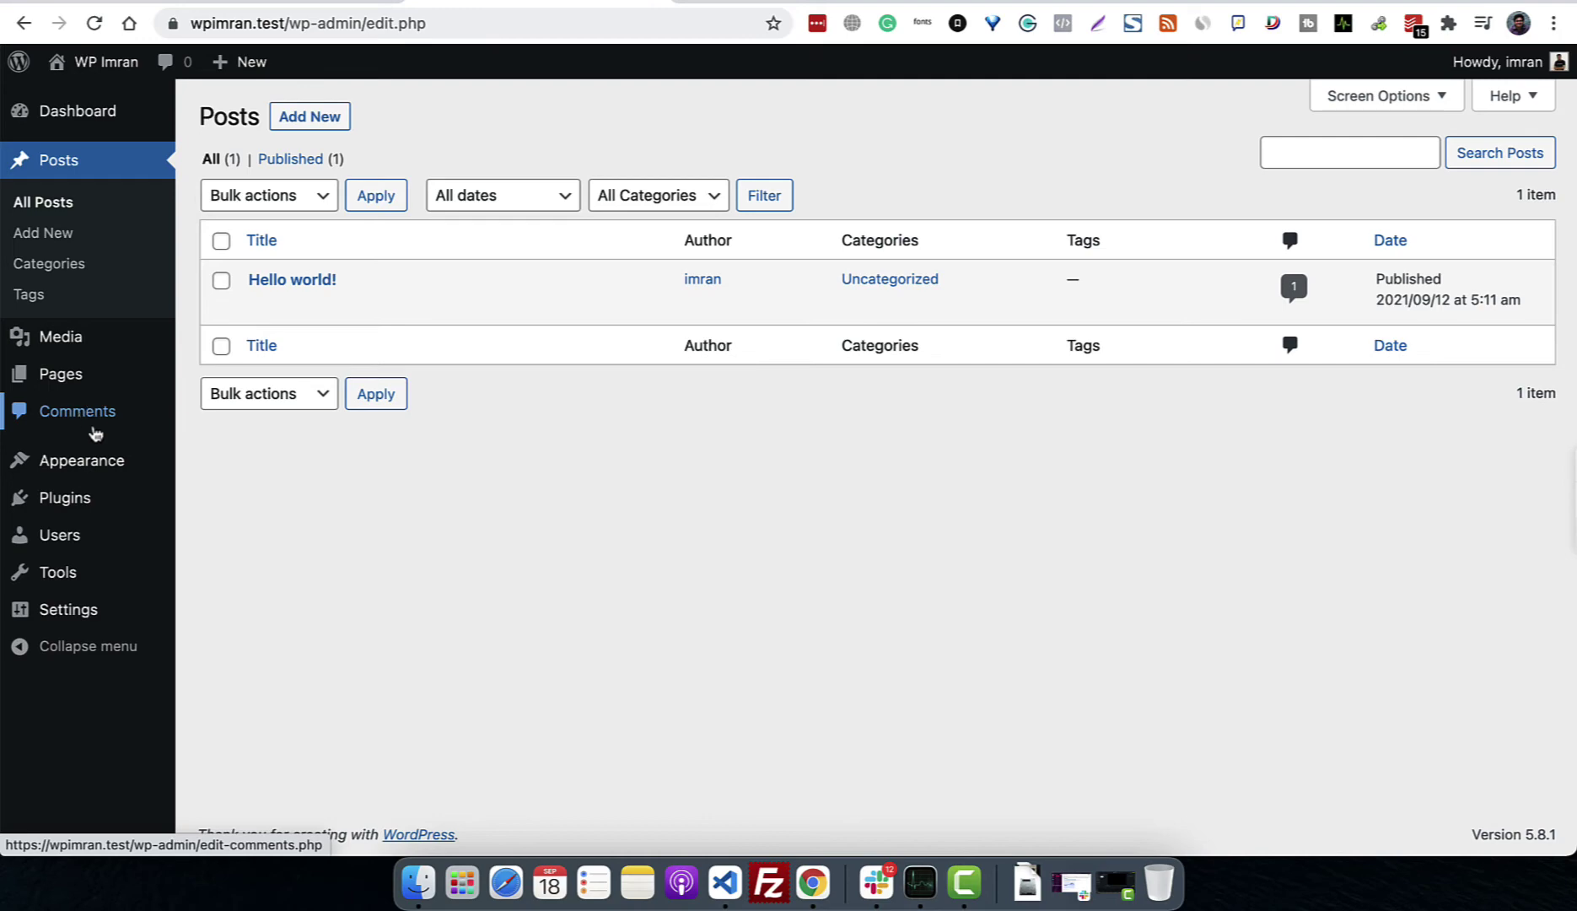
mouse_move(95, 478)
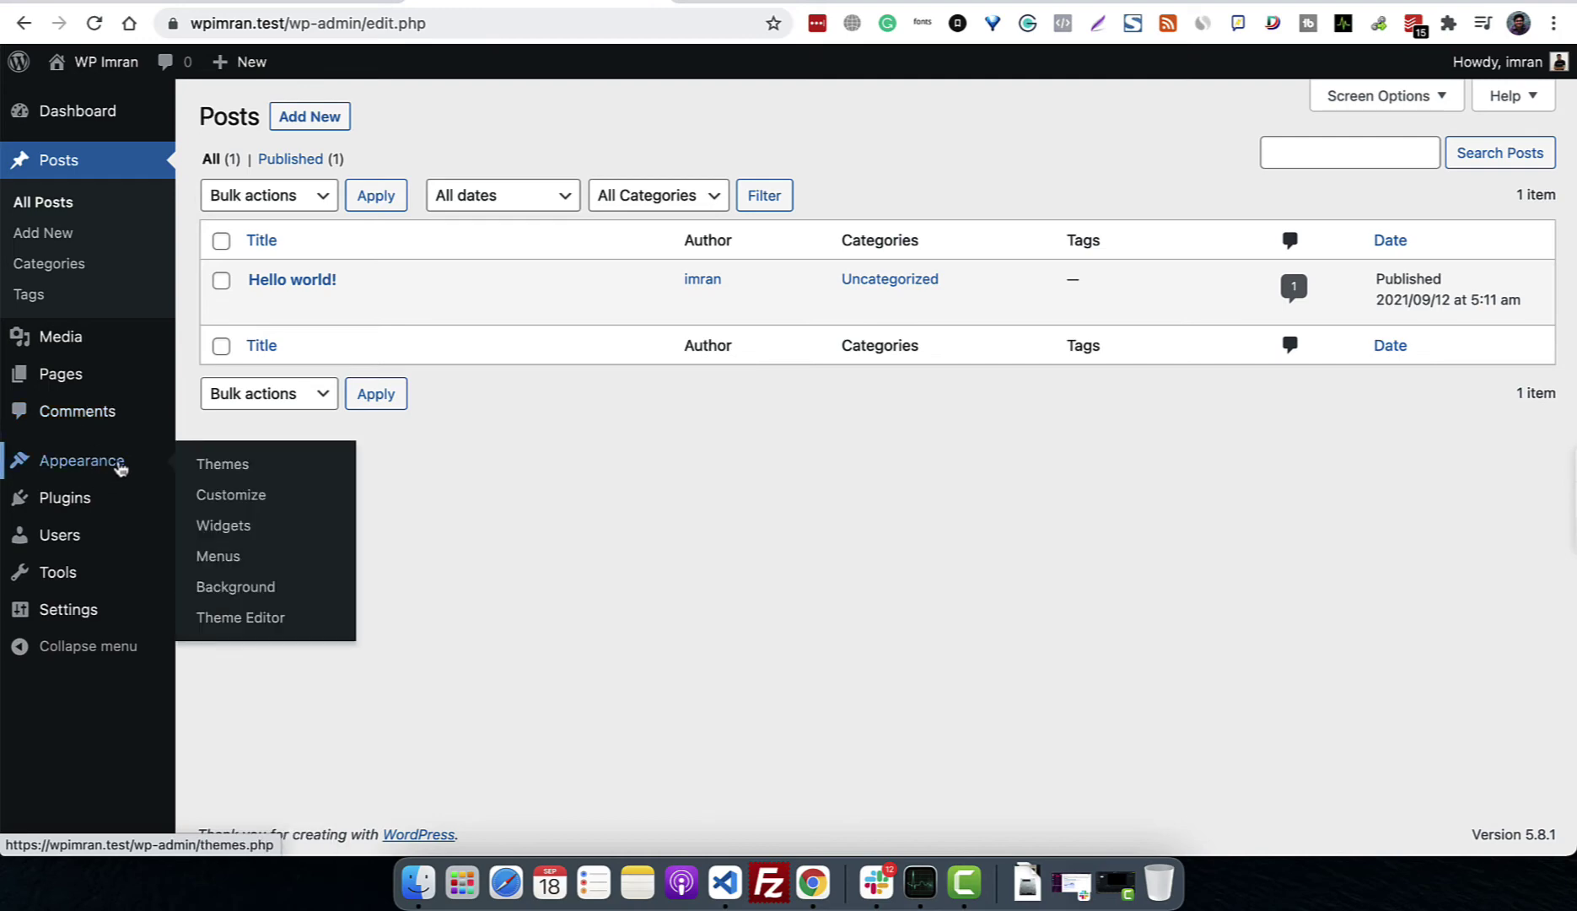
mouse_move(91, 565)
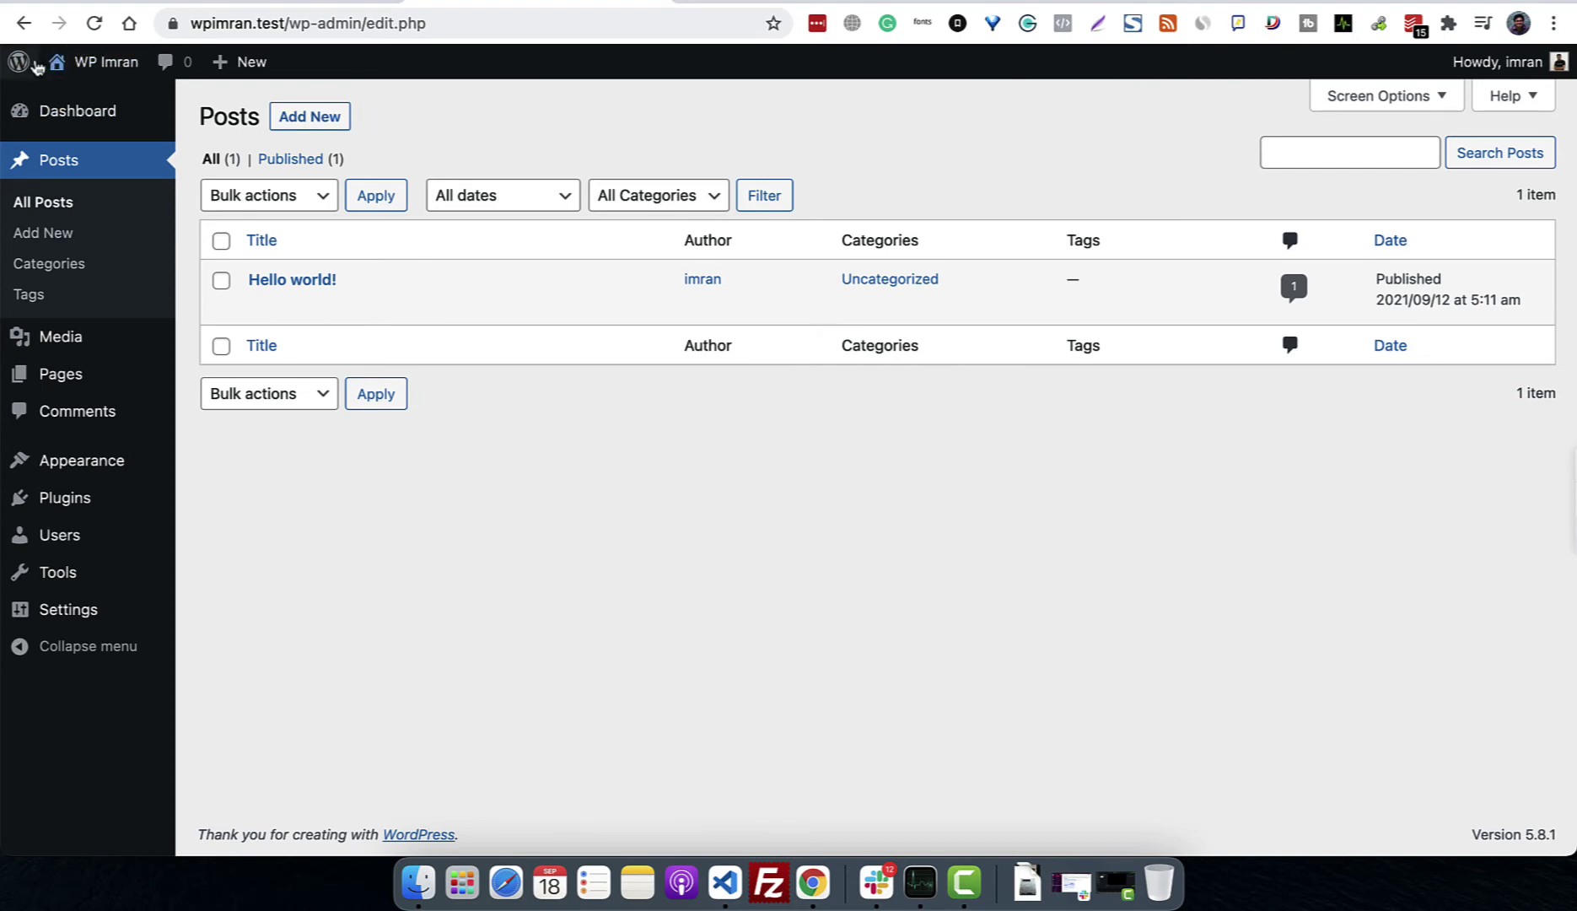
Visit the public site from the site-name menu, then return to the Dashboard.
mouse_move(22, 73)
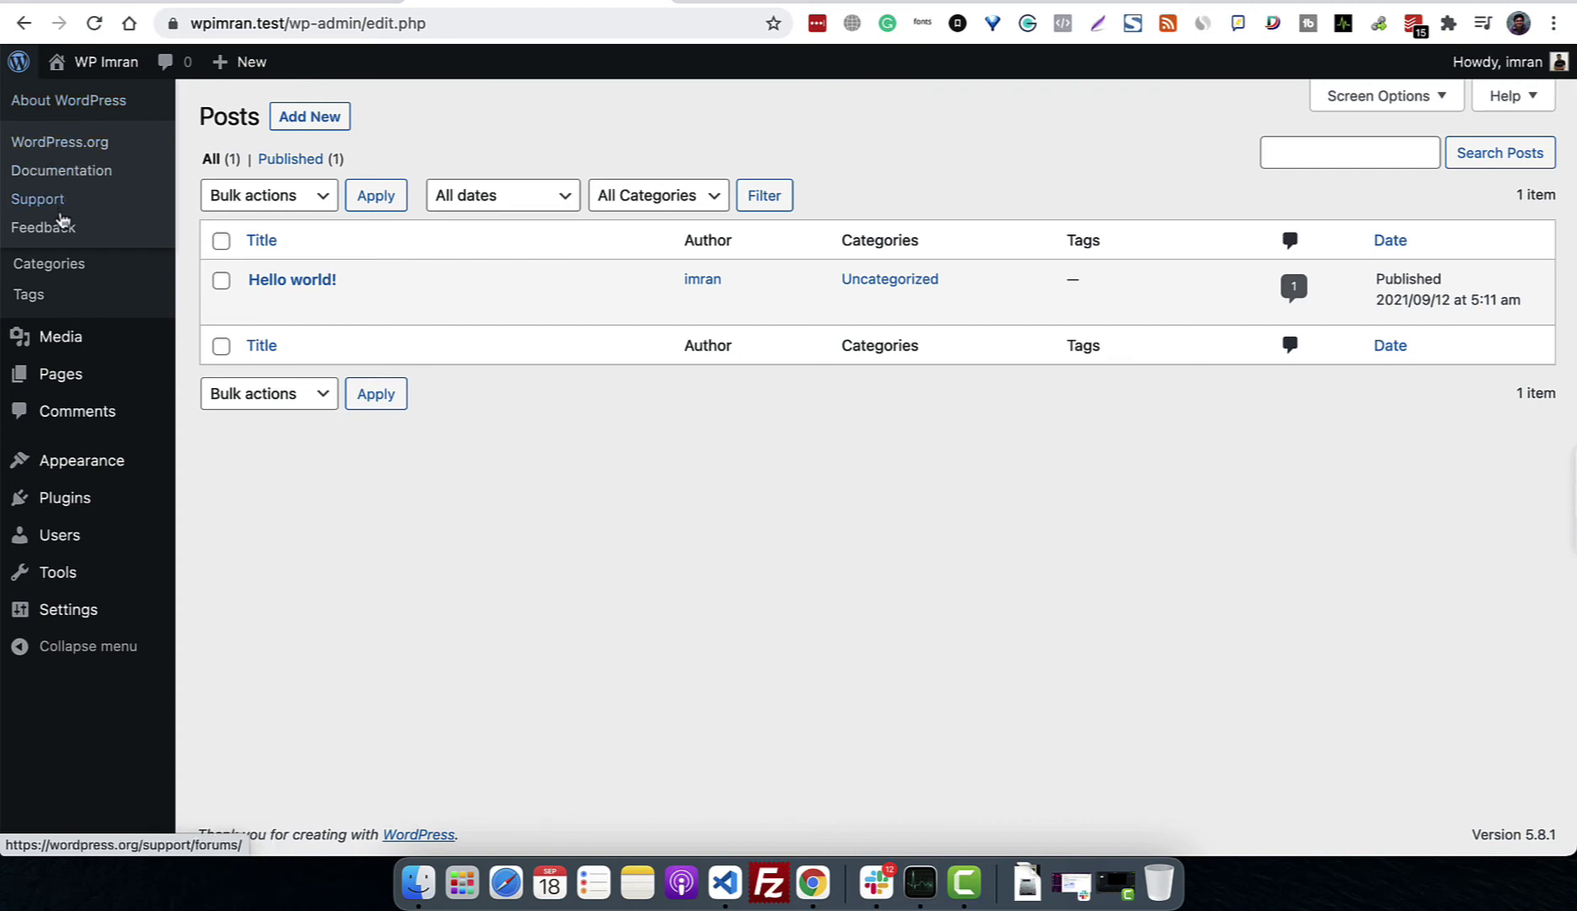
mouse_move(93, 67)
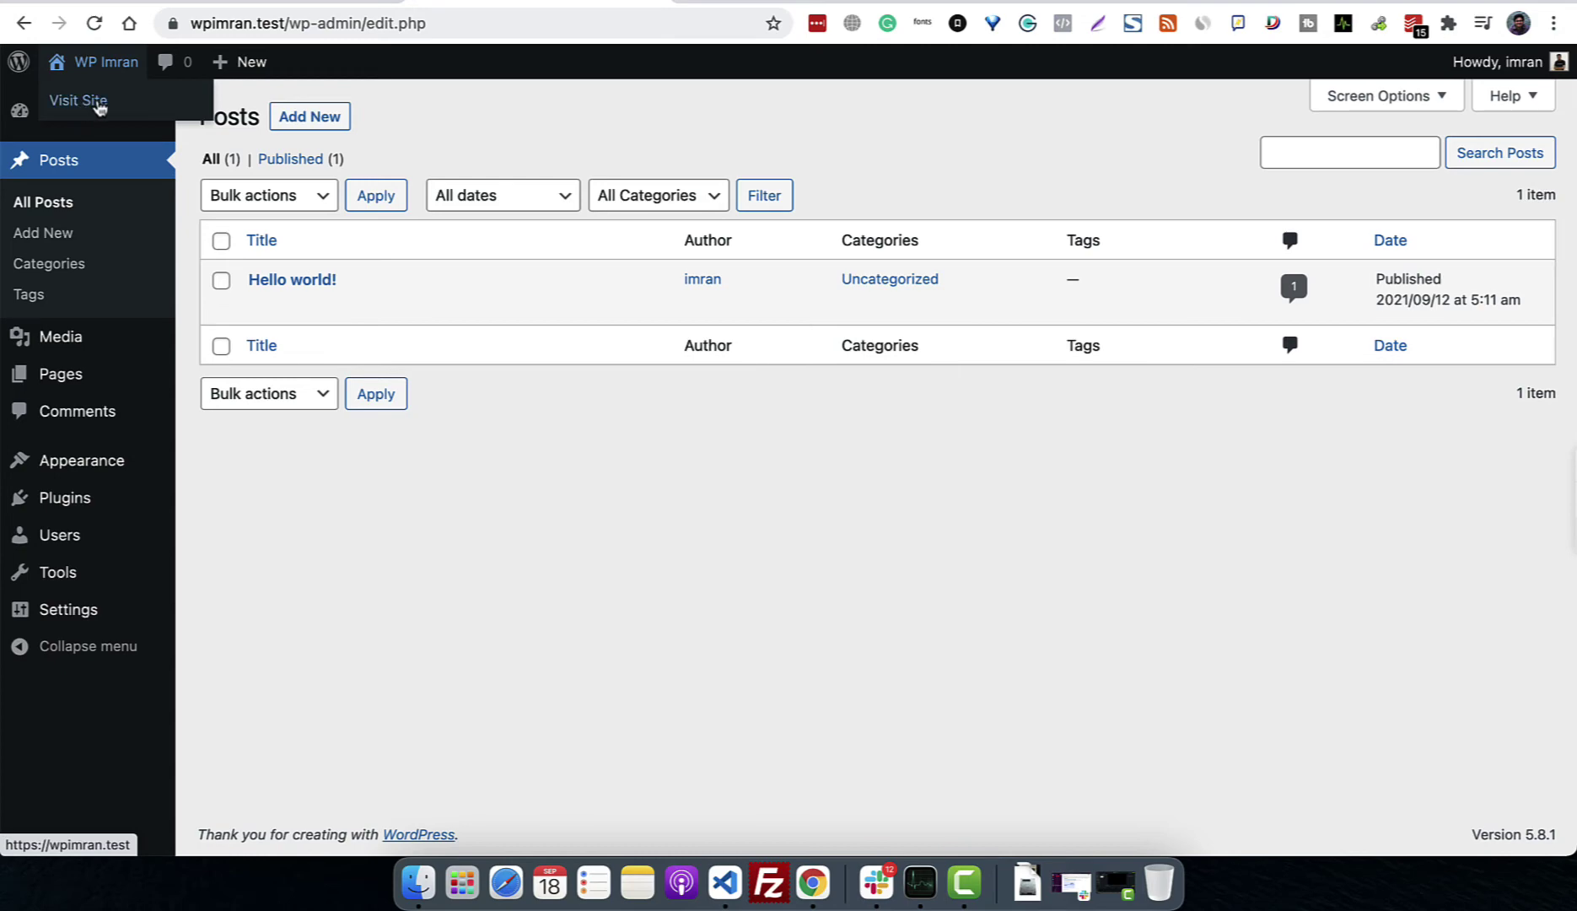
click(100, 107)
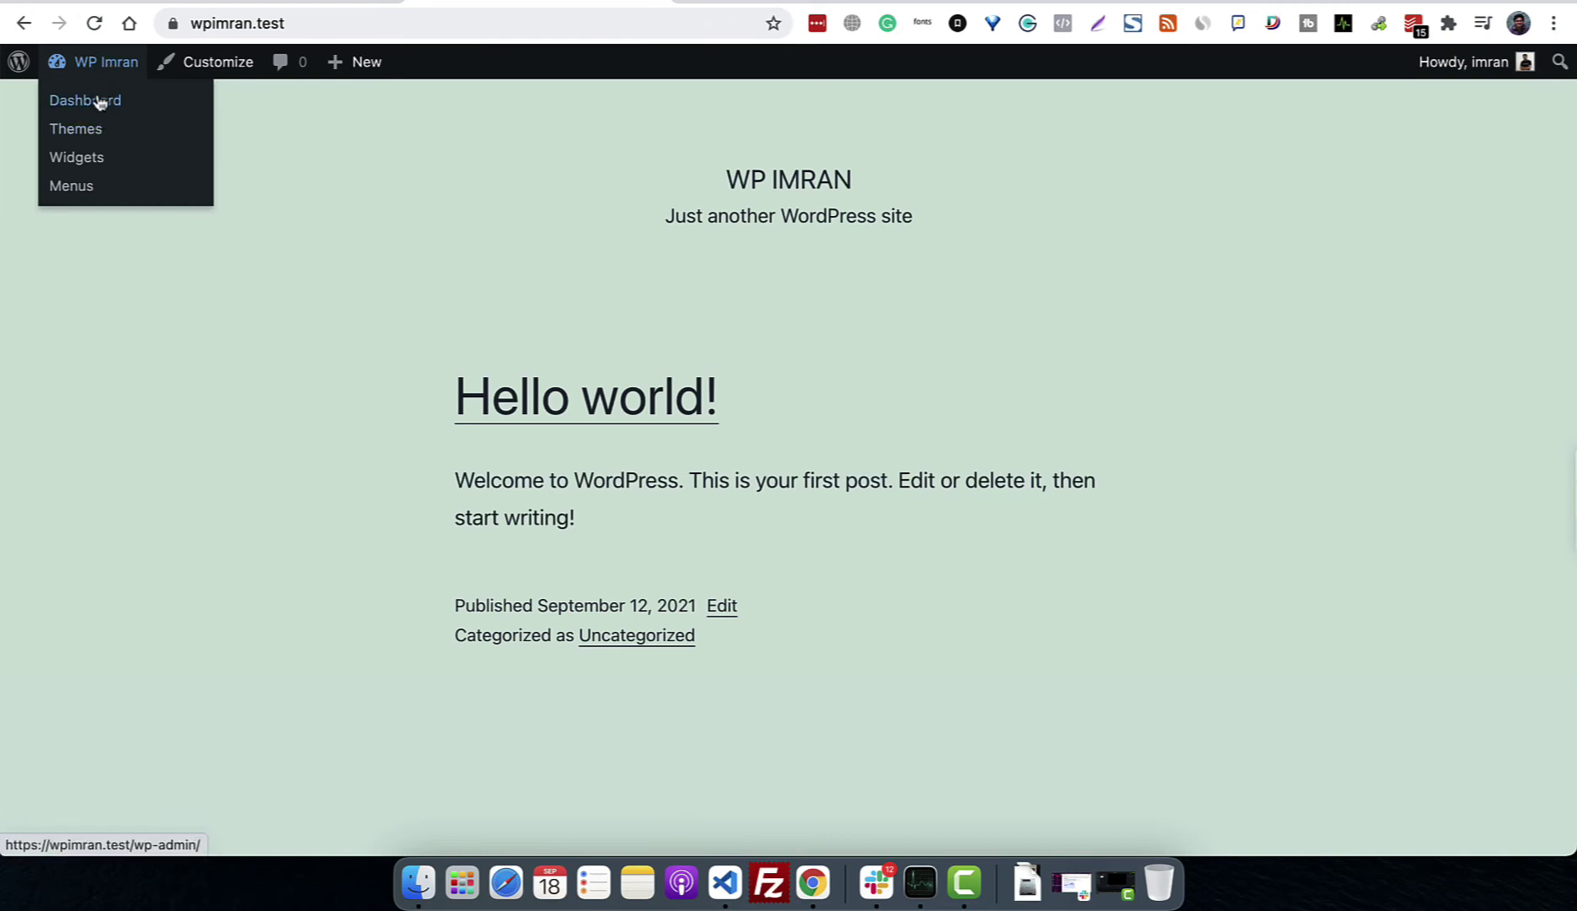
click(100, 98)
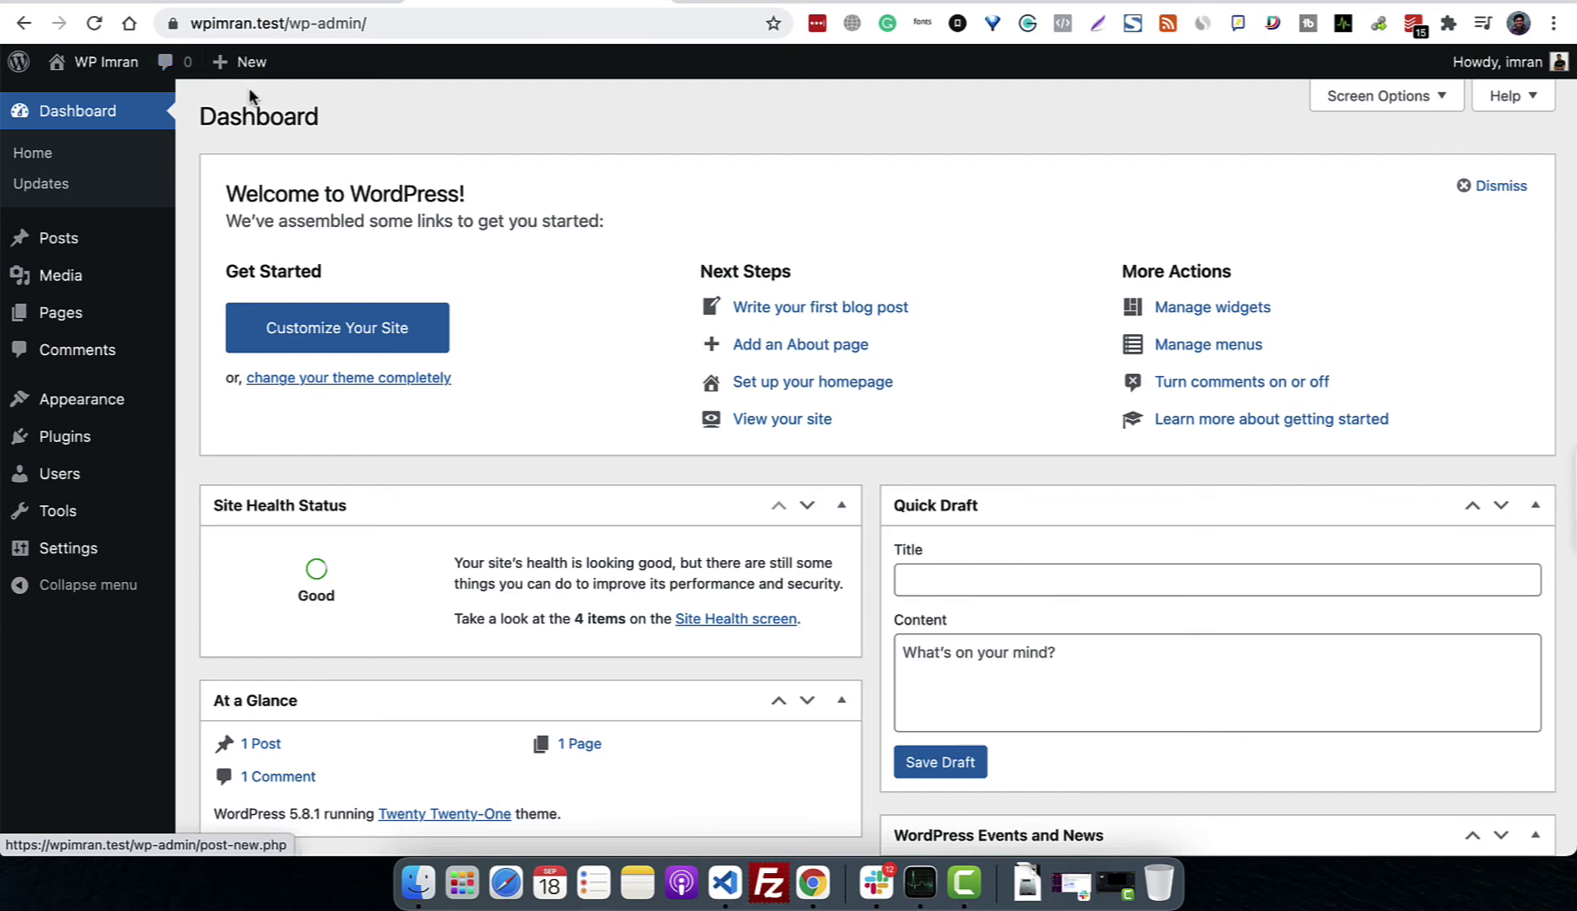
mouse_move(243, 78)
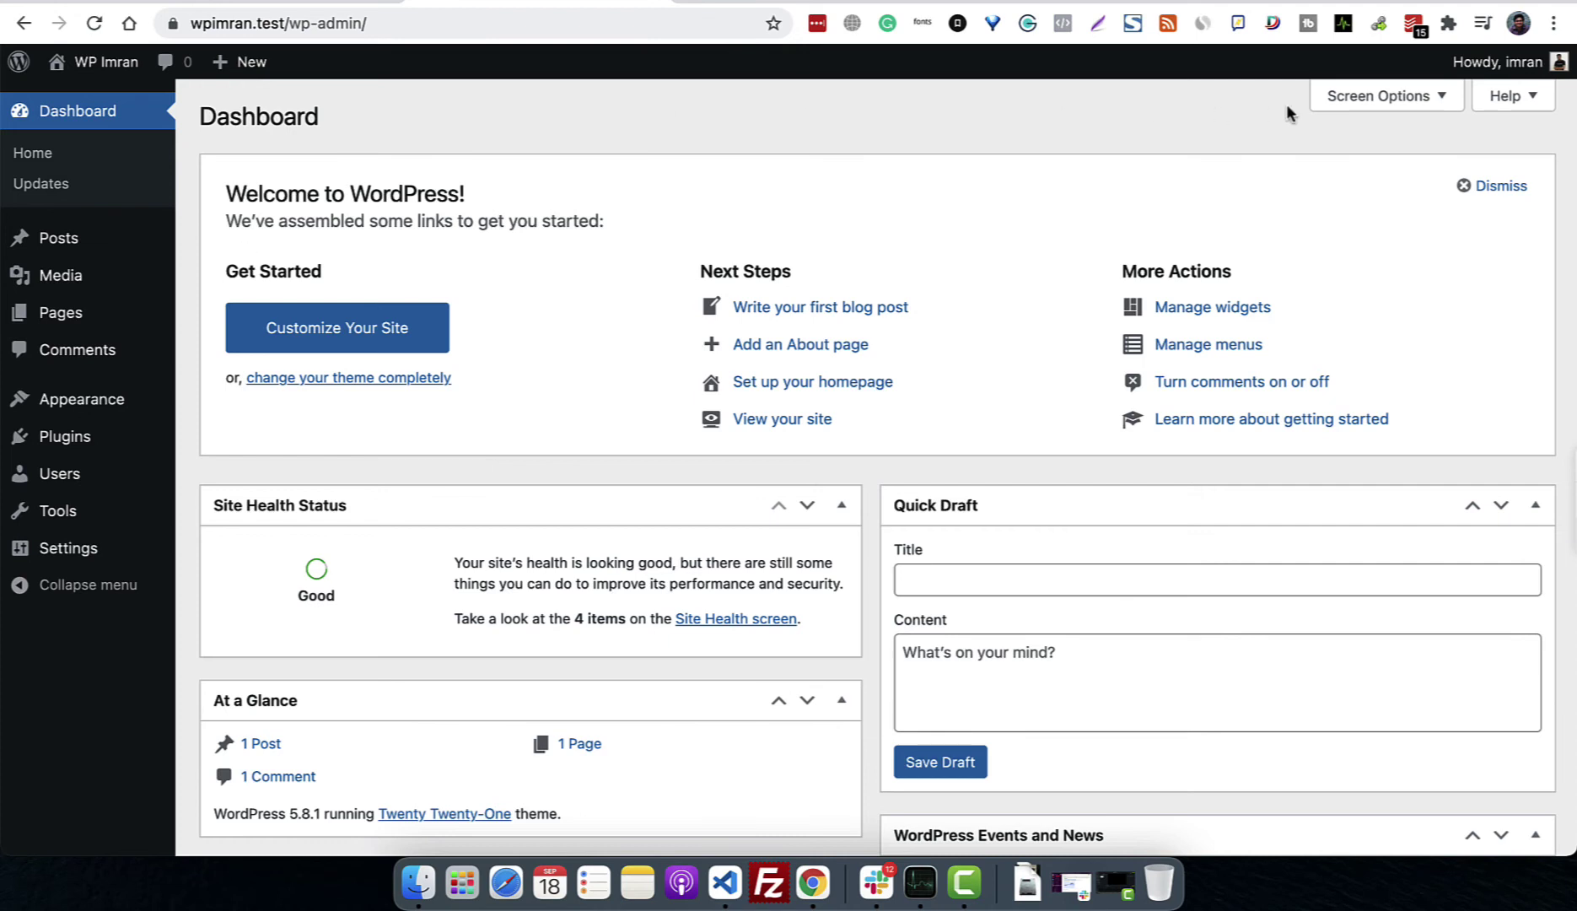
Dismiss the Welcome panel and move Site Health Status below At a Glance.
mouse_move(1510, 67)
click(1498, 187)
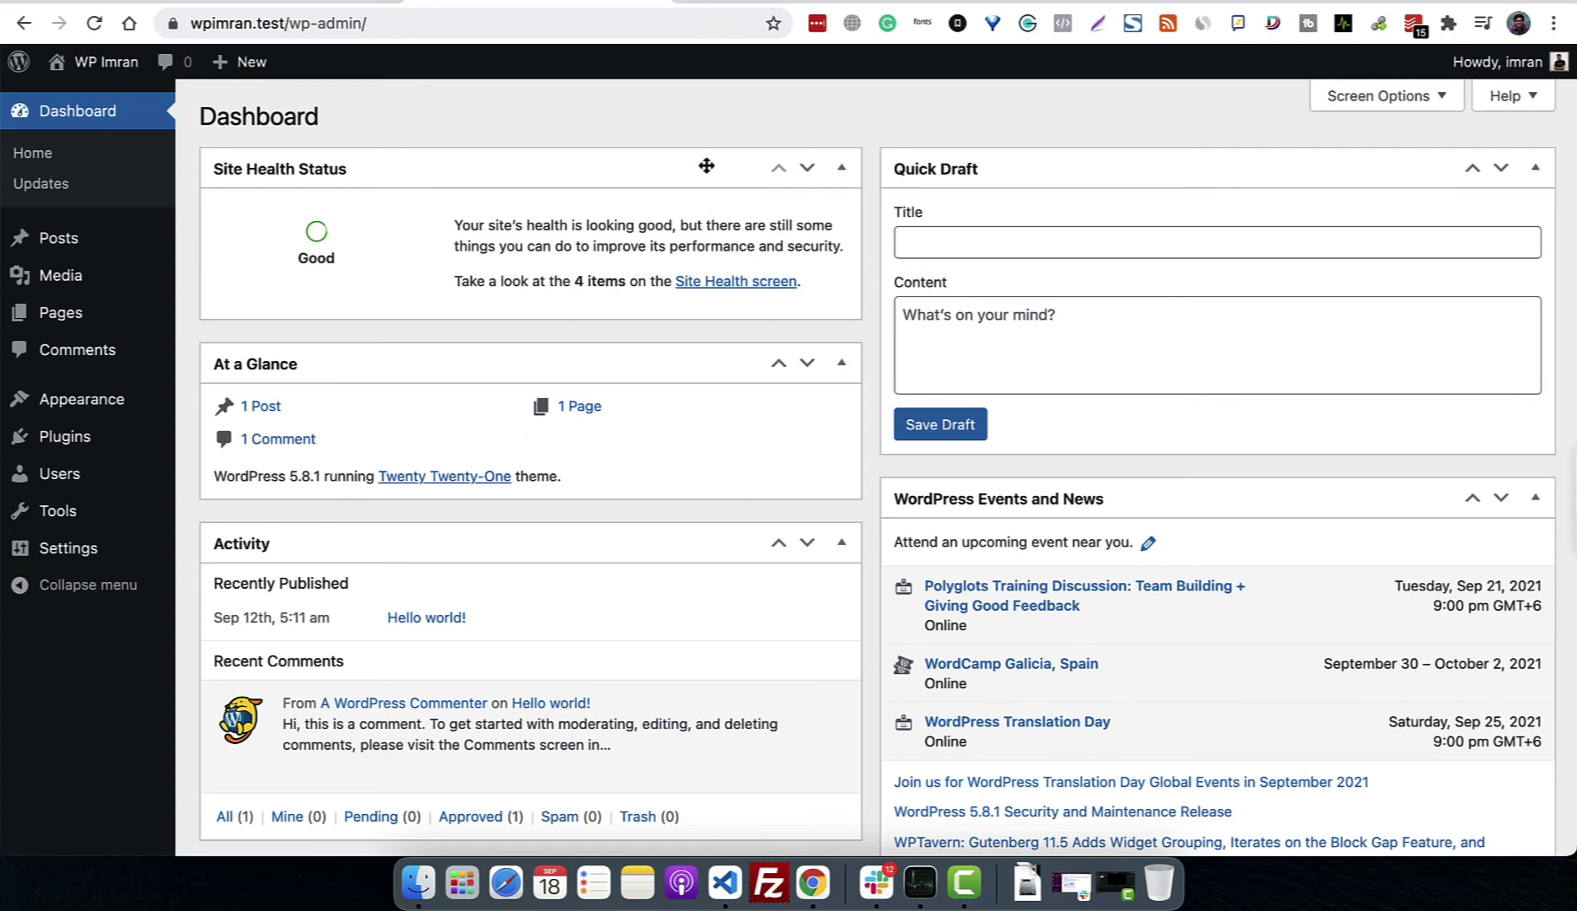
click(807, 174)
click(807, 175)
click(807, 175)
click(807, 175)
click(807, 175)
click(806, 174)
click(807, 174)
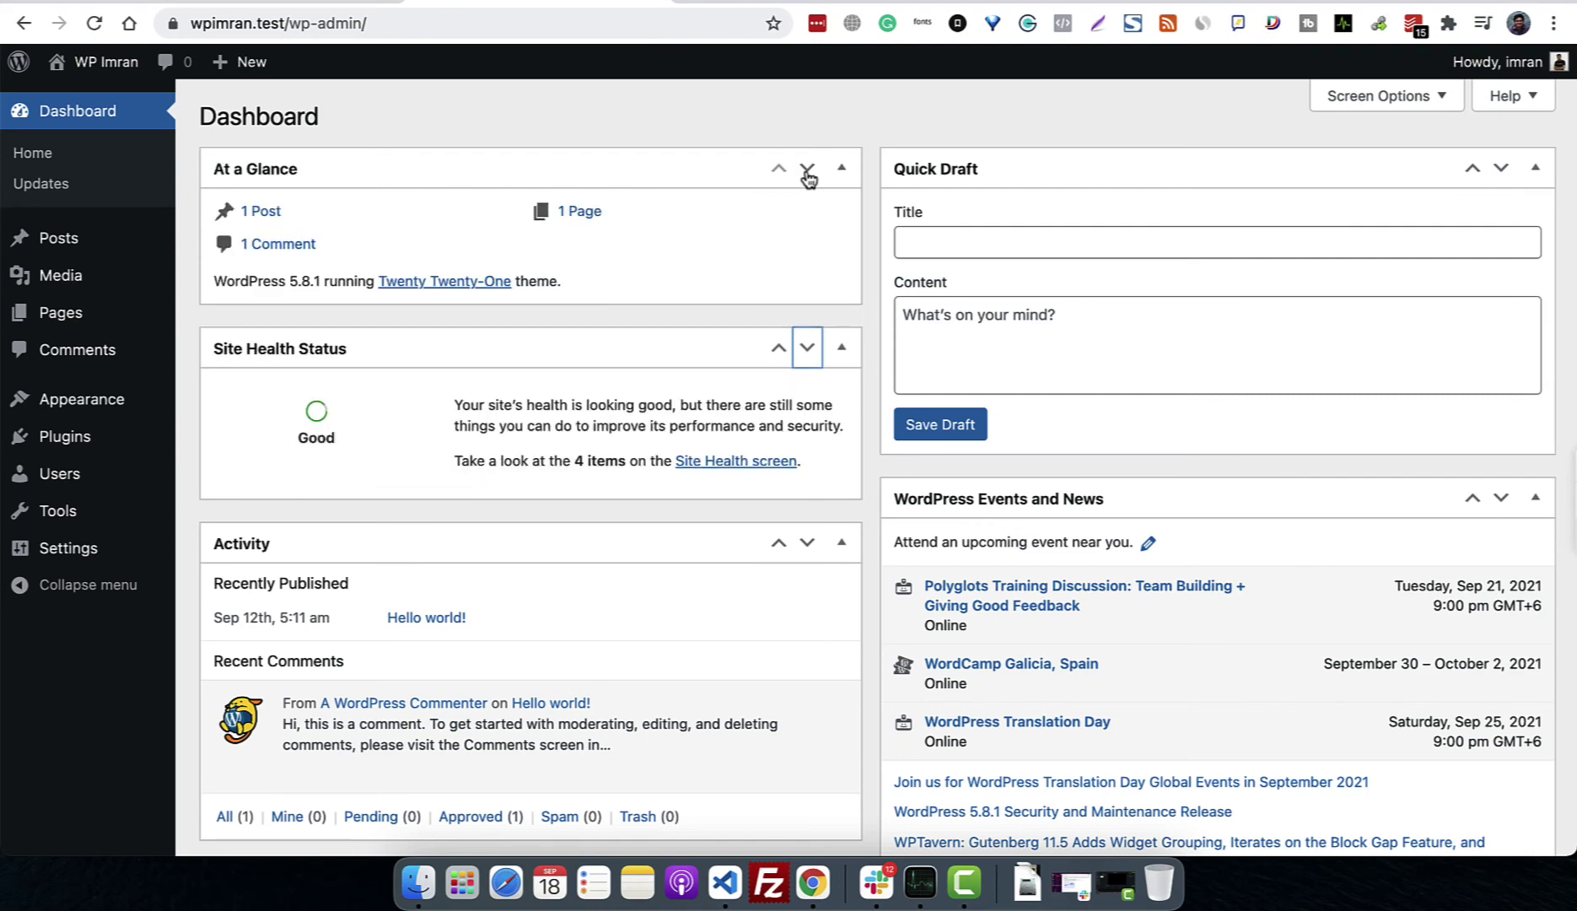
Move the Activity box to sit between At a Glance and Site Health Status.
scroll(830, 586, down, 2)
click(778, 458)
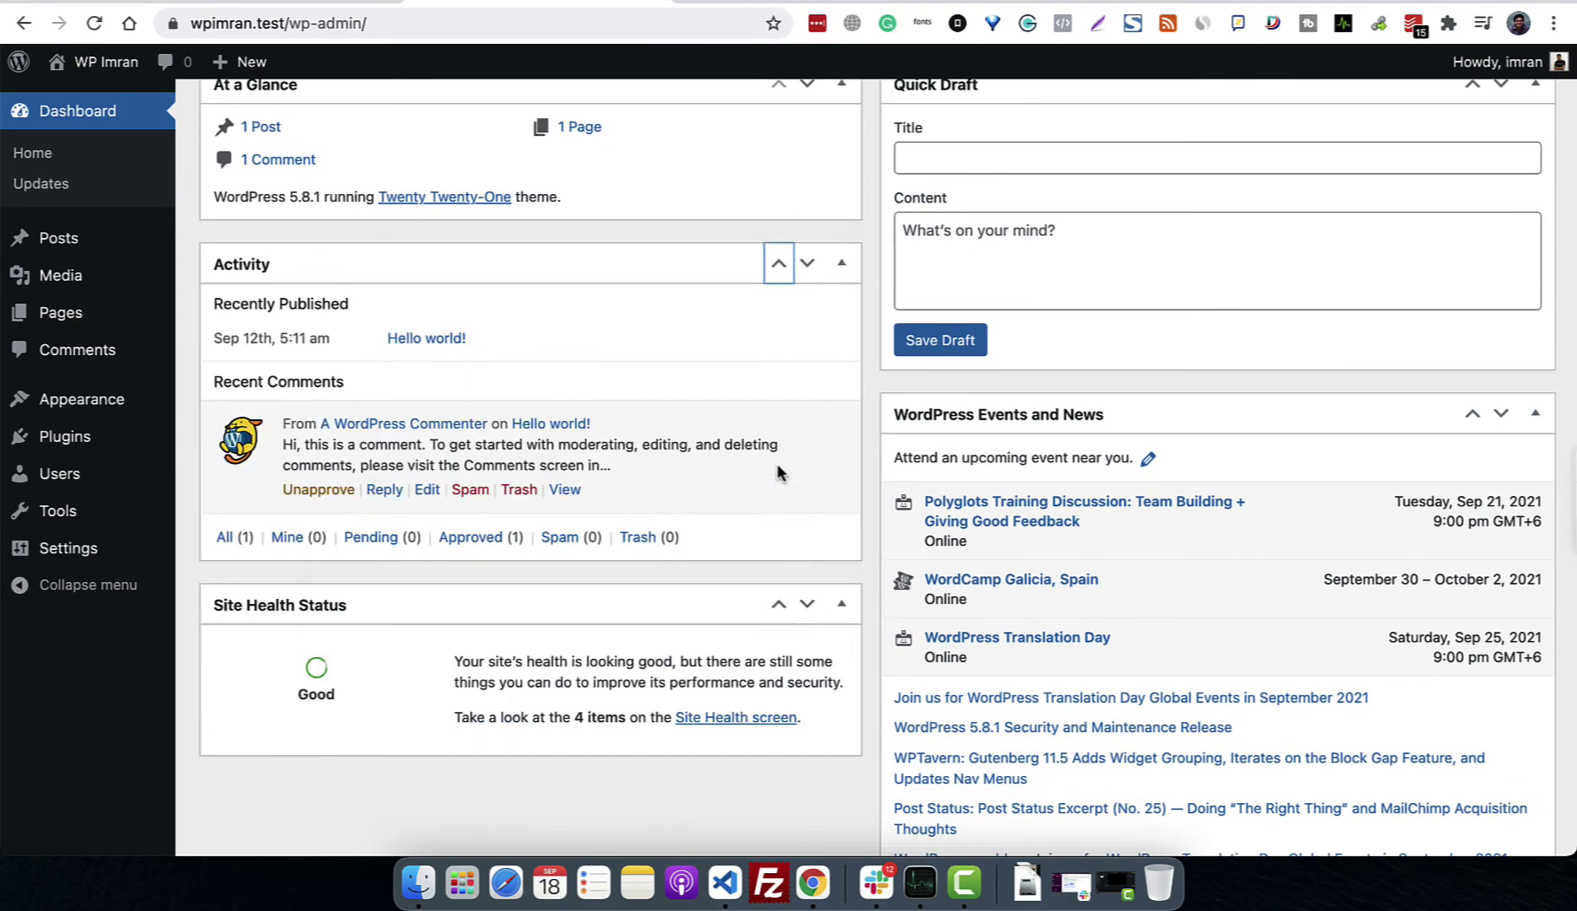
click(779, 264)
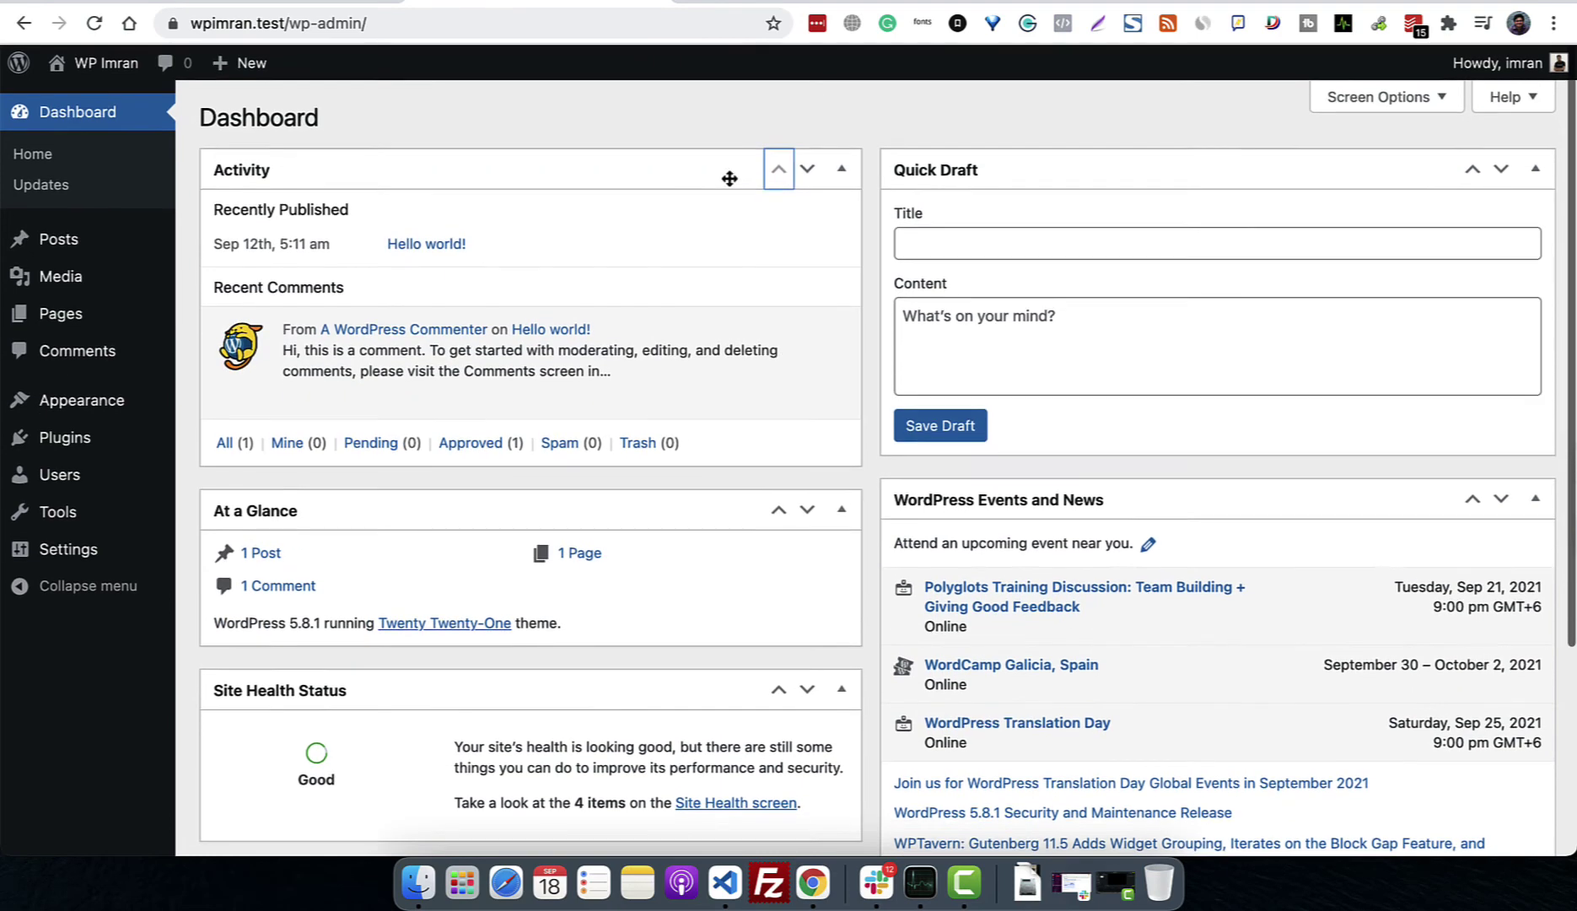
click(806, 171)
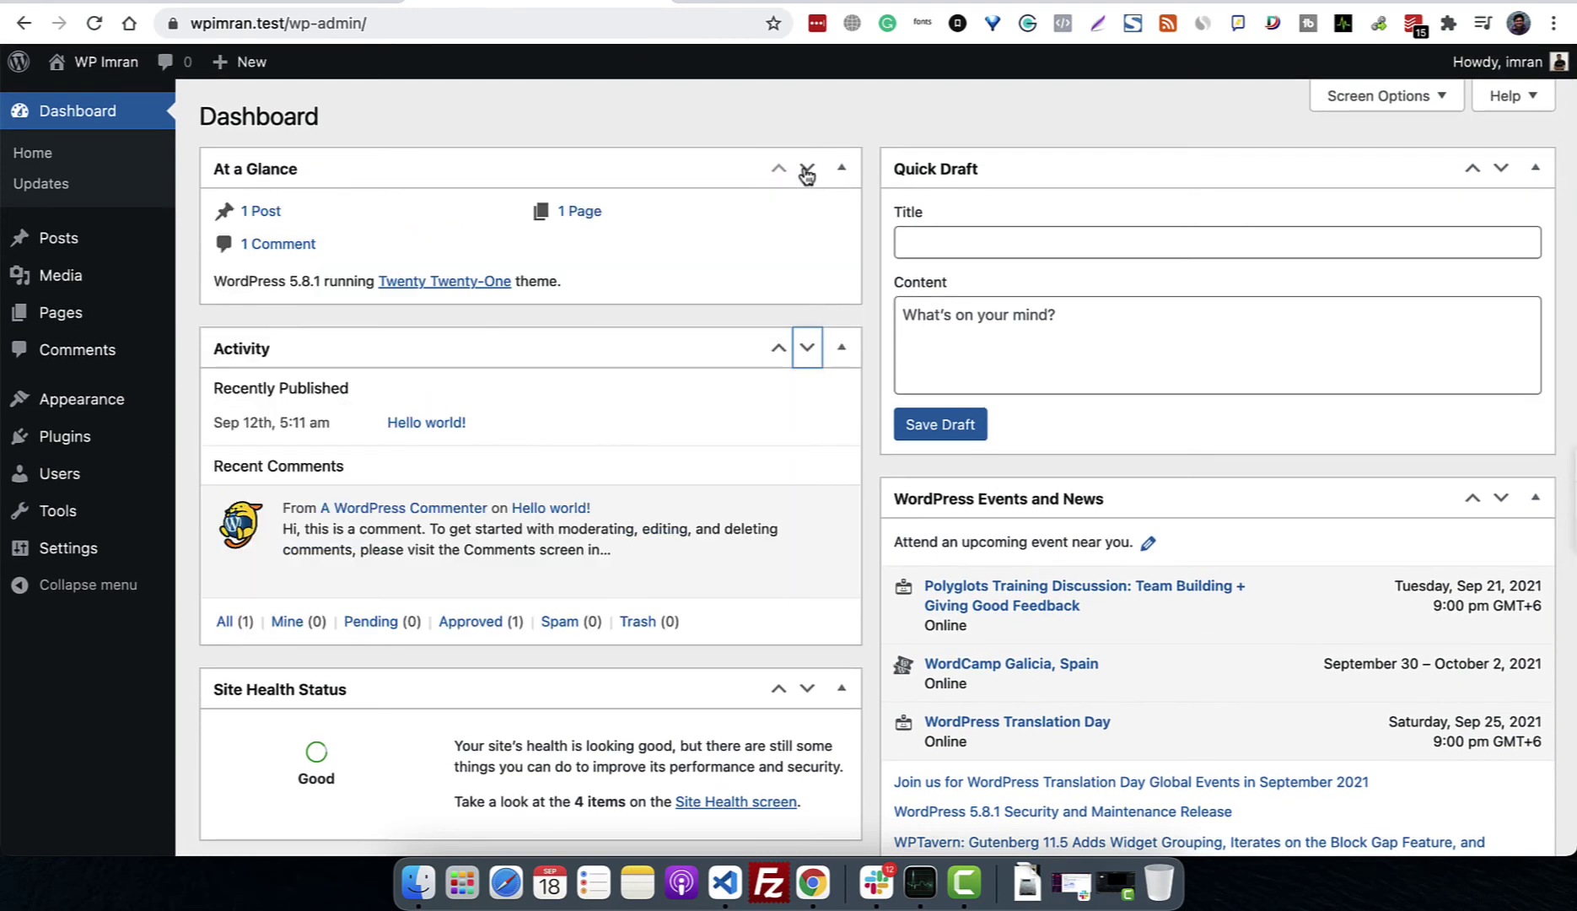
scroll(717, 506, down, 2)
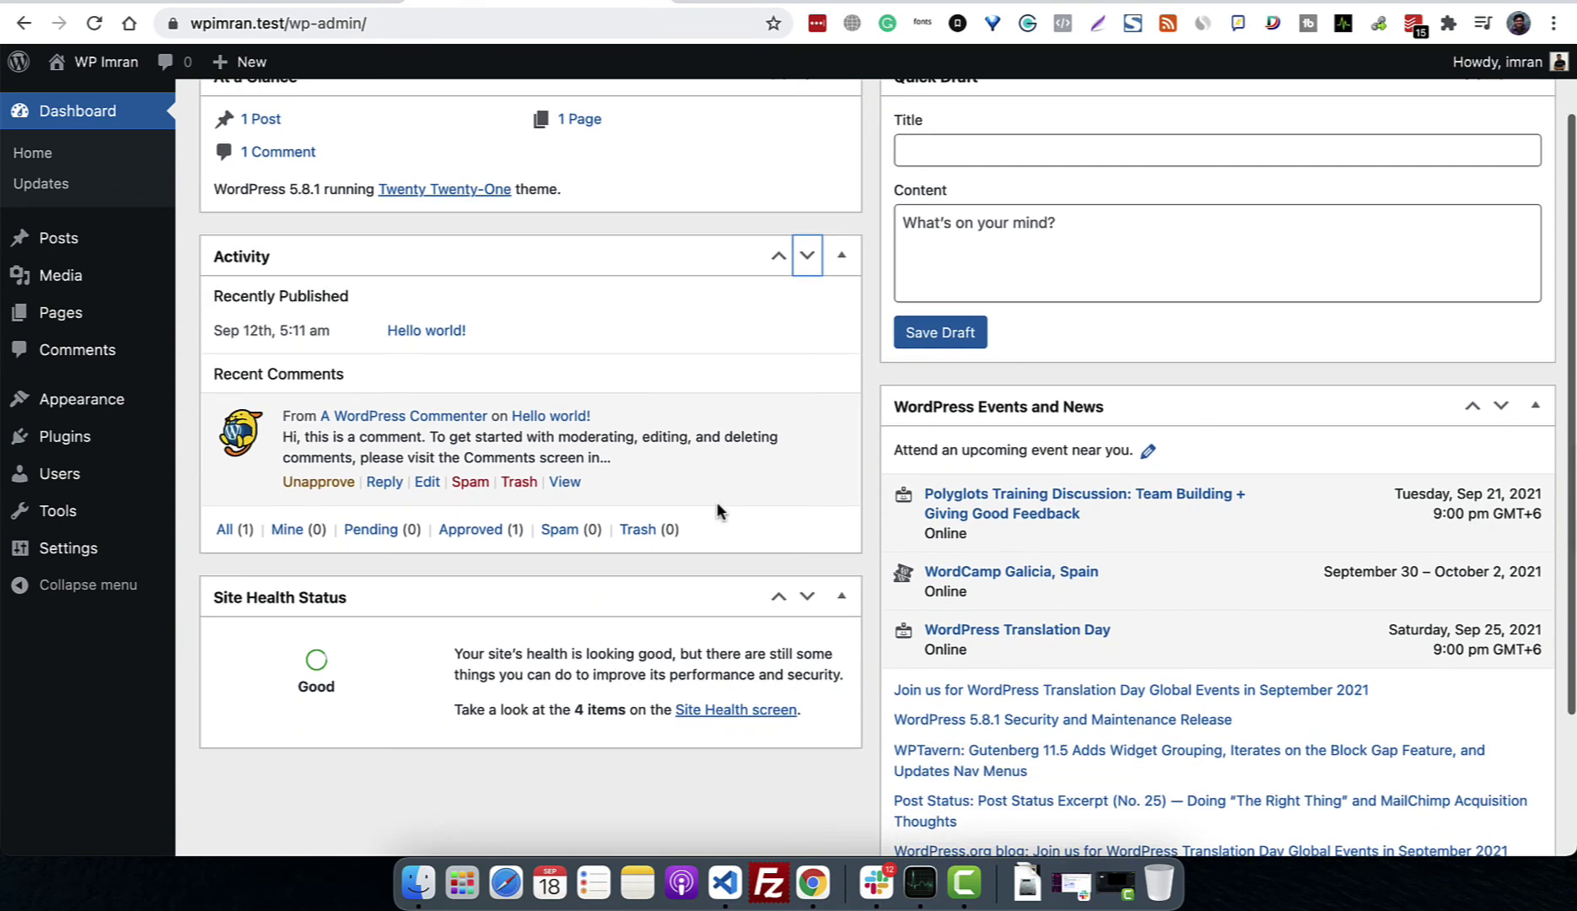
scroll(718, 508, up, 2)
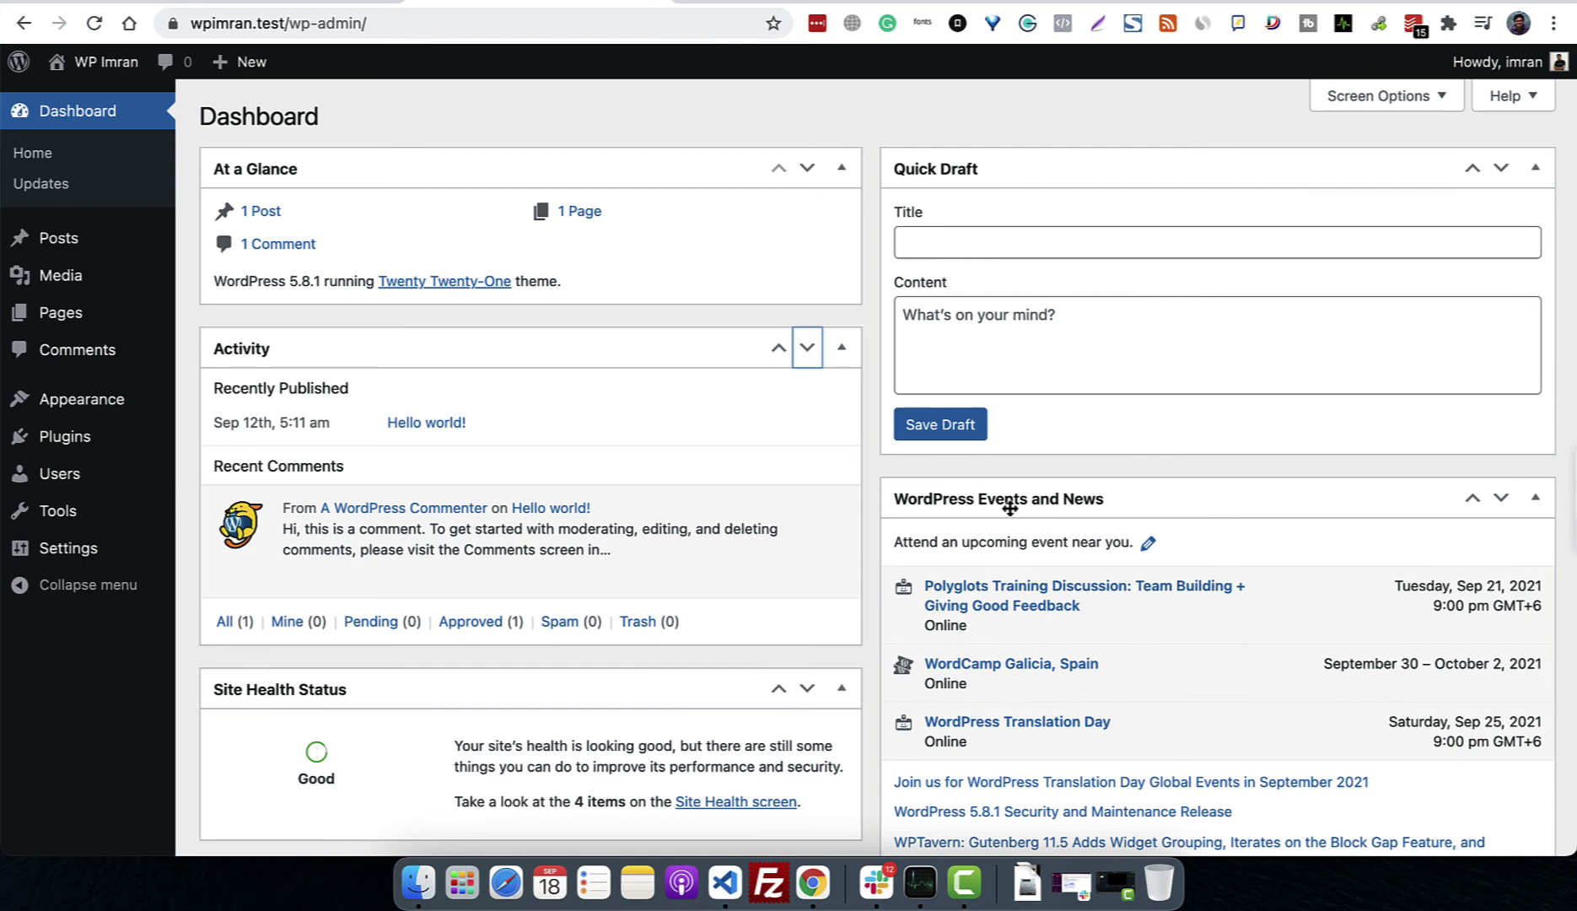
Collapse At a Glance, Quick Draft, Activity, Events and News, and Site Health Status widgets.
click(844, 170)
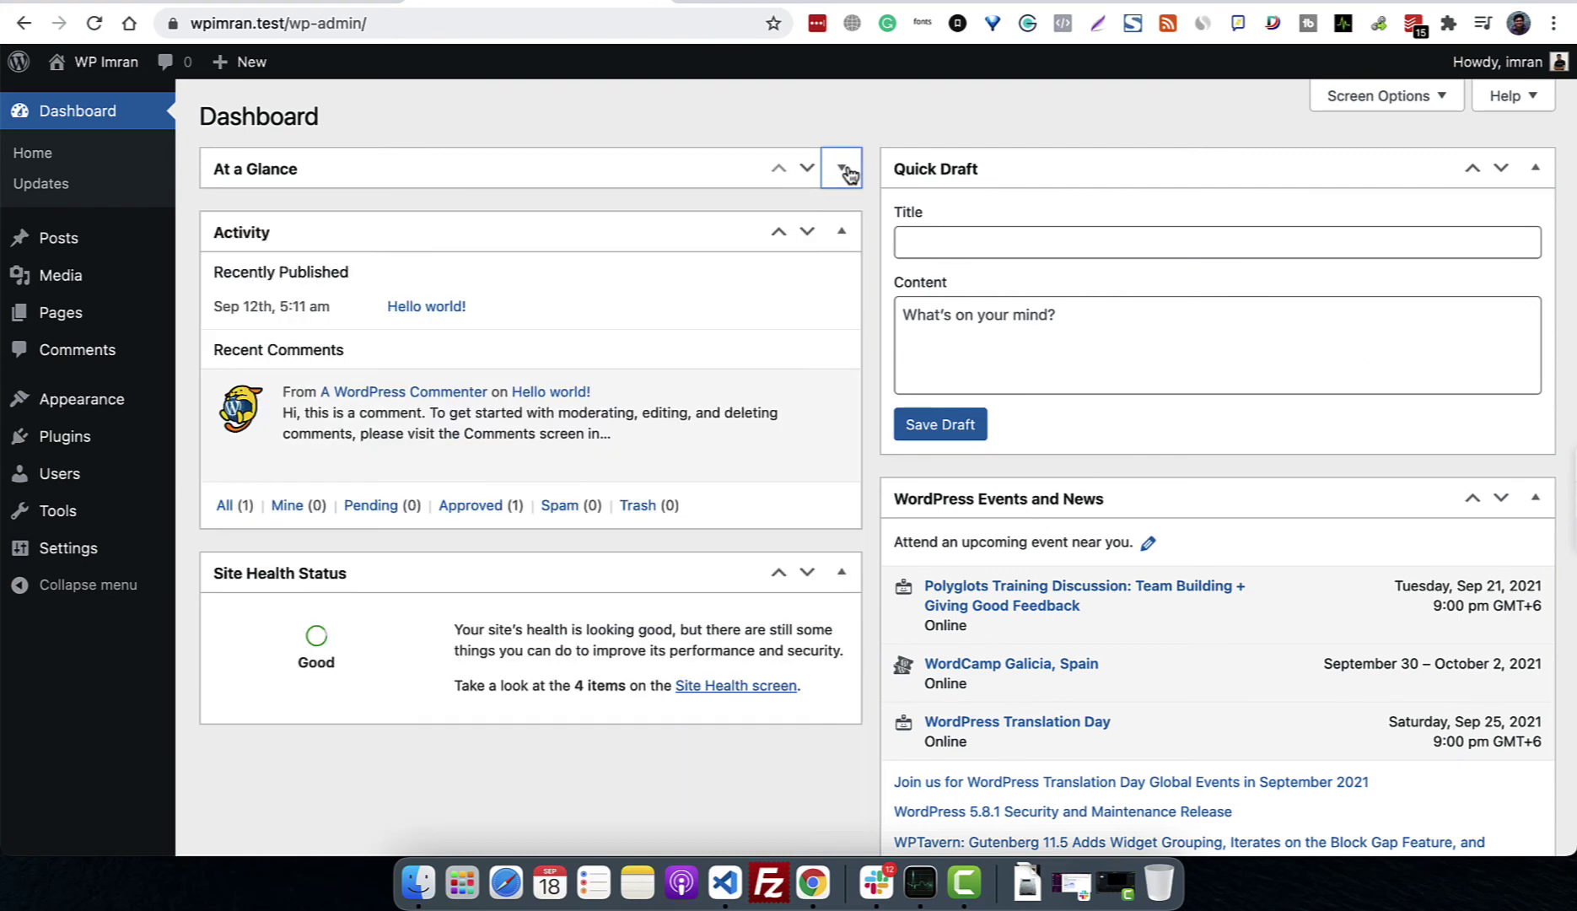
click(1535, 168)
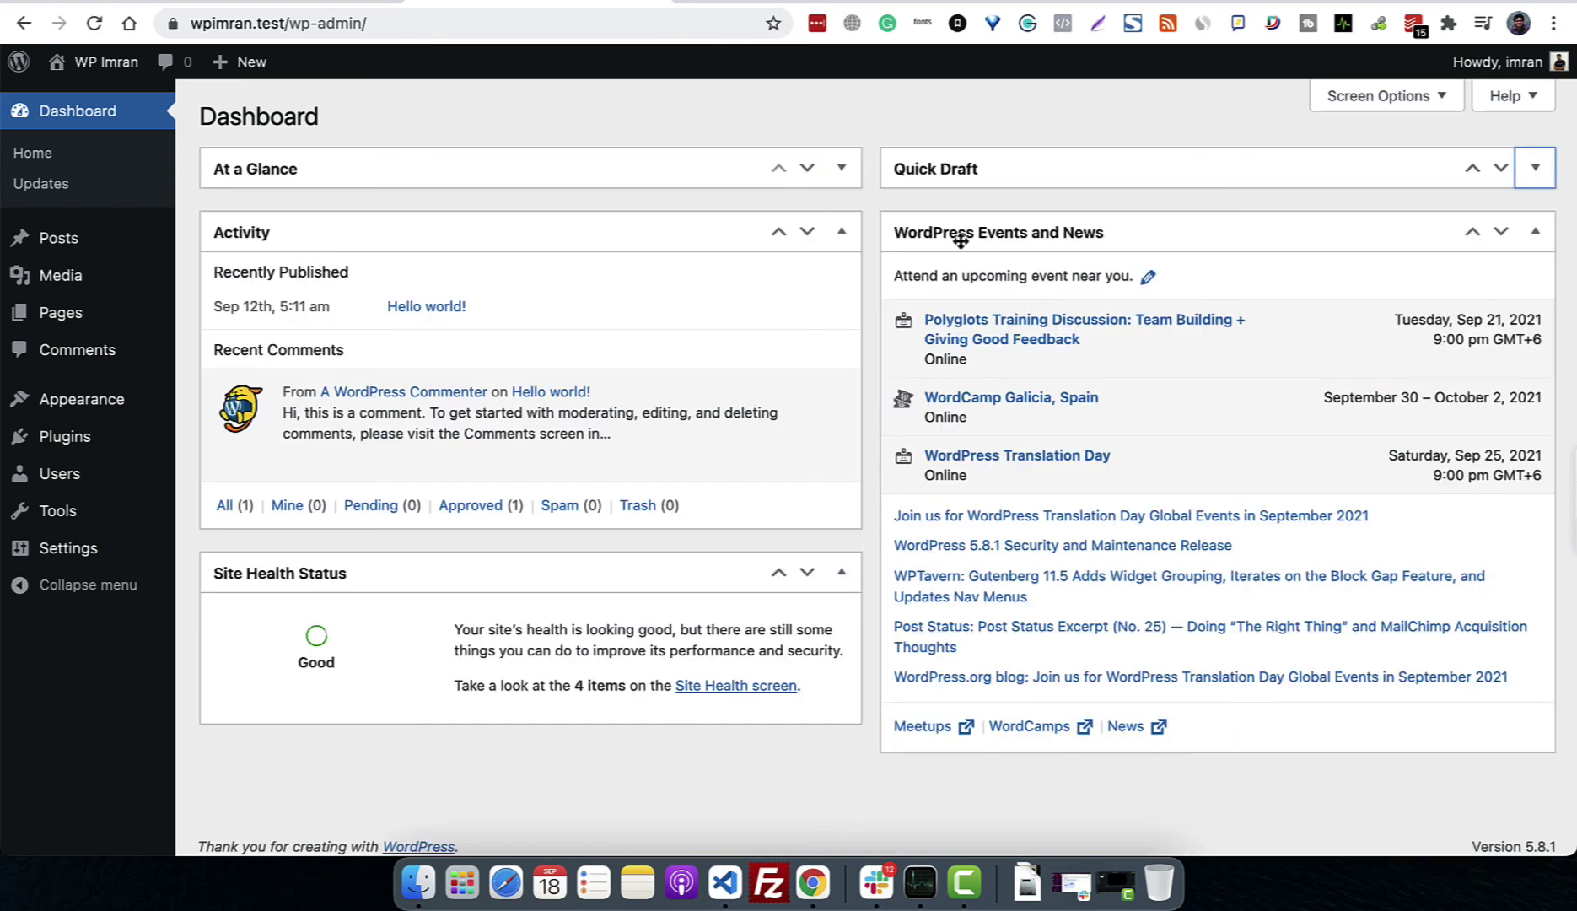
click(846, 234)
click(1536, 231)
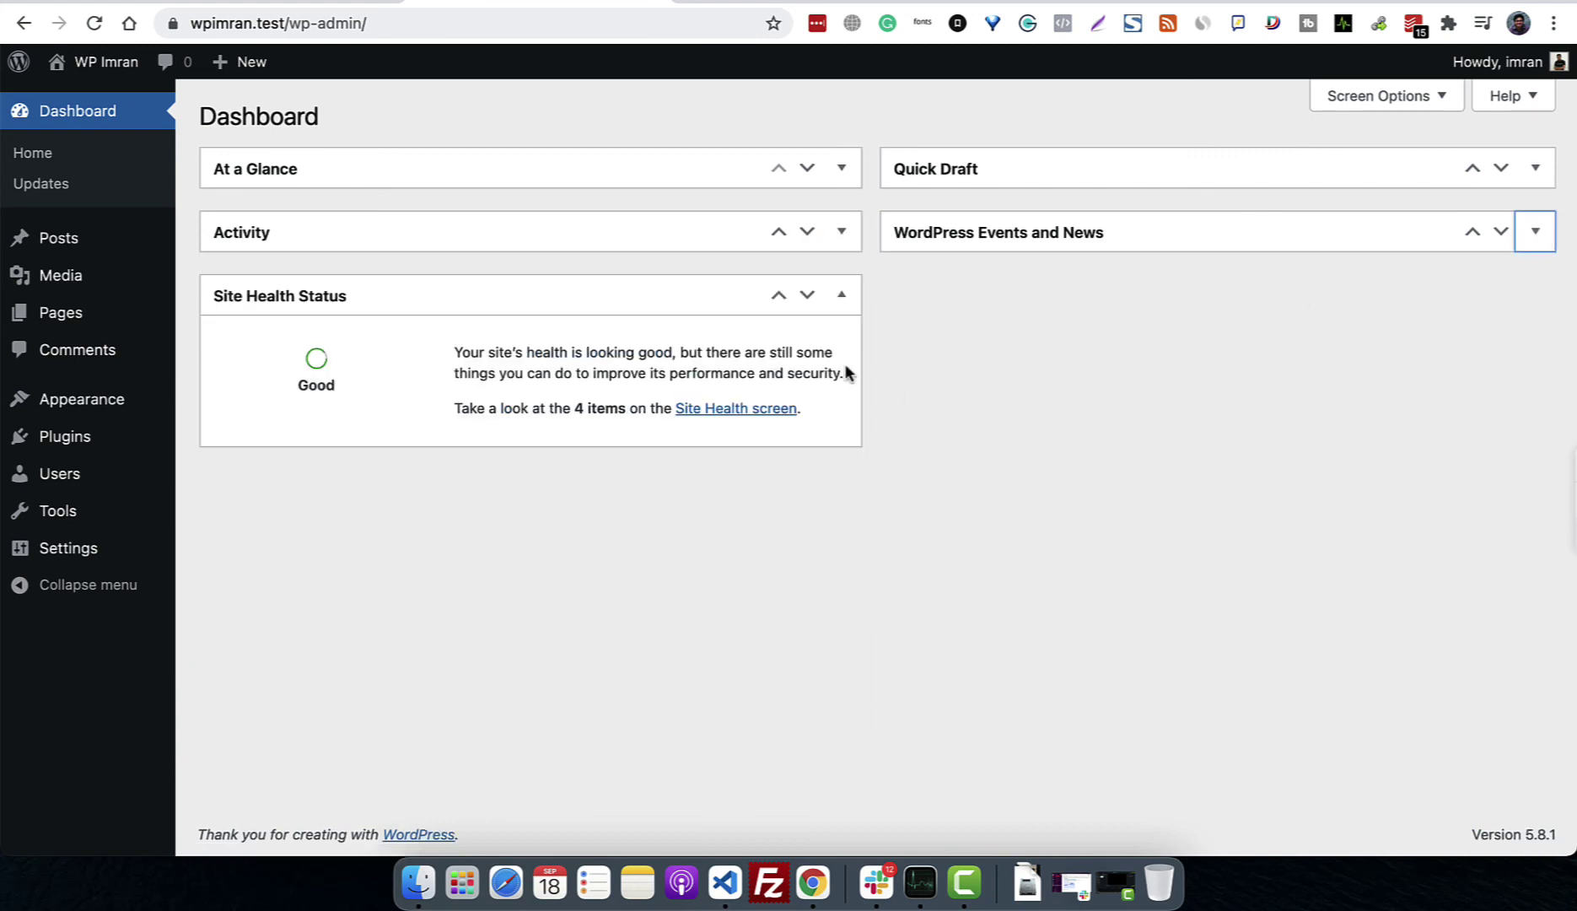
click(843, 297)
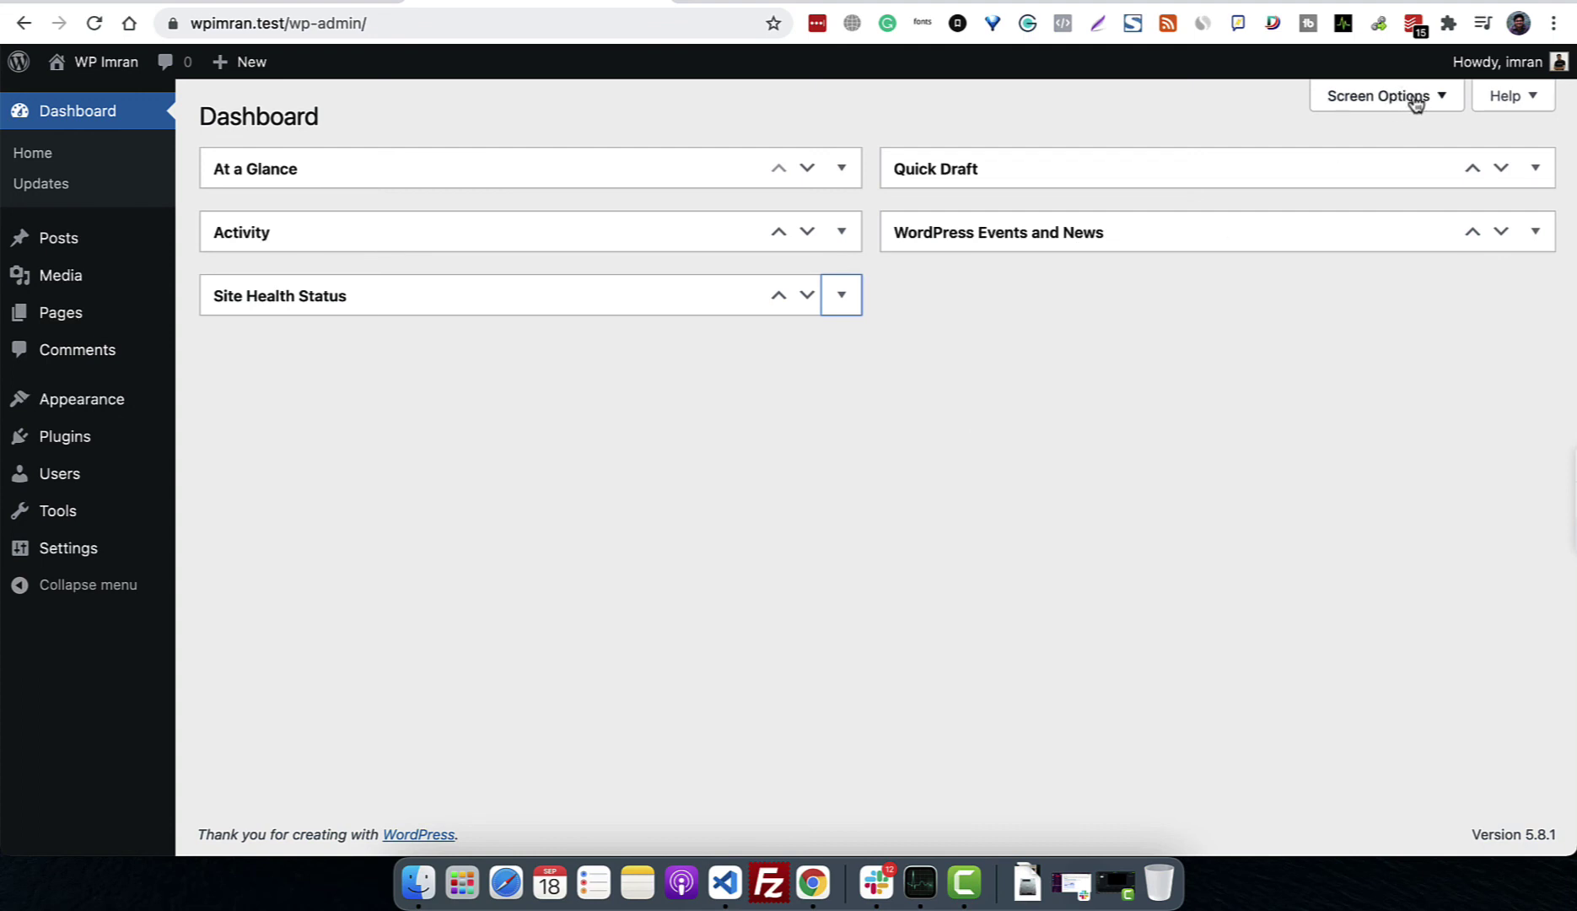
In Screen Options, uncheck all five widgets and re-enable only the Welcome panel.
click(1383, 100)
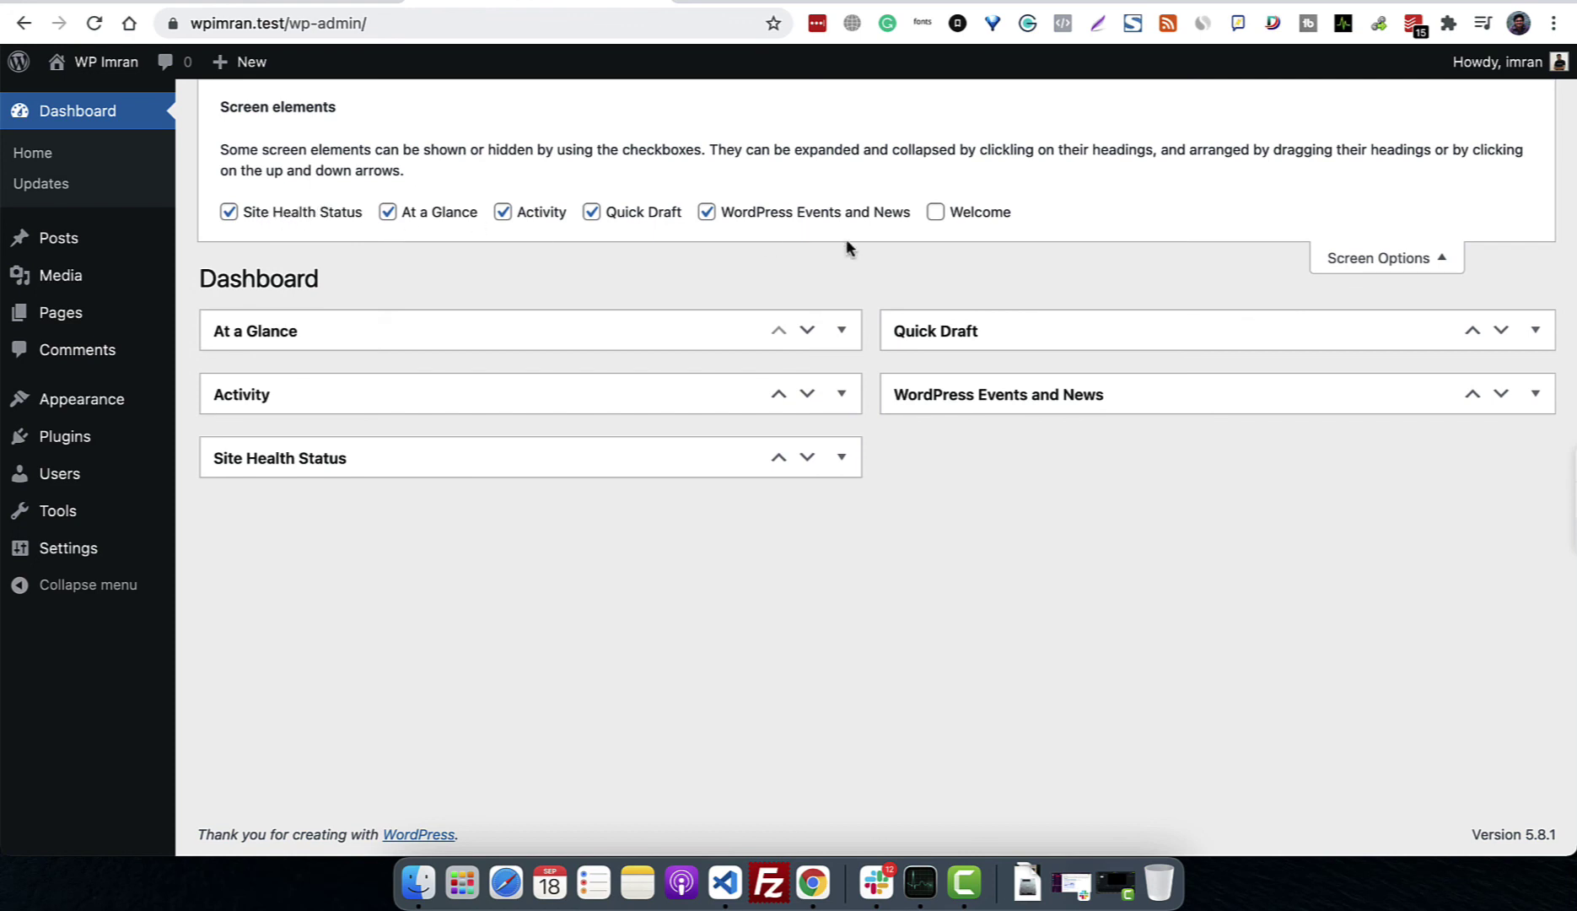
click(229, 211)
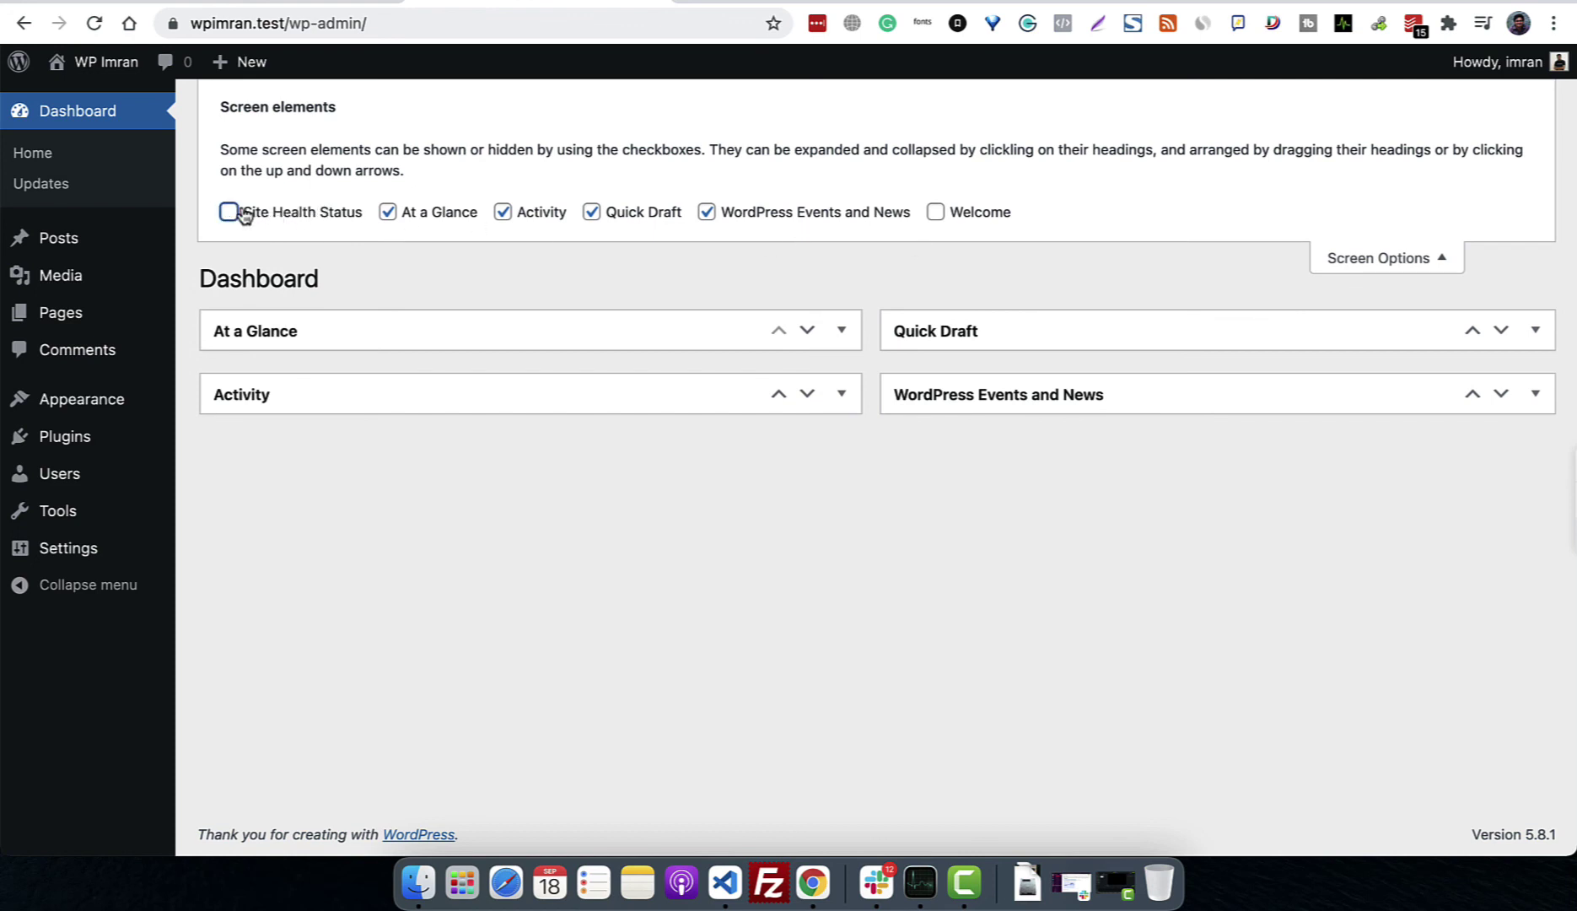
click(395, 216)
click(507, 221)
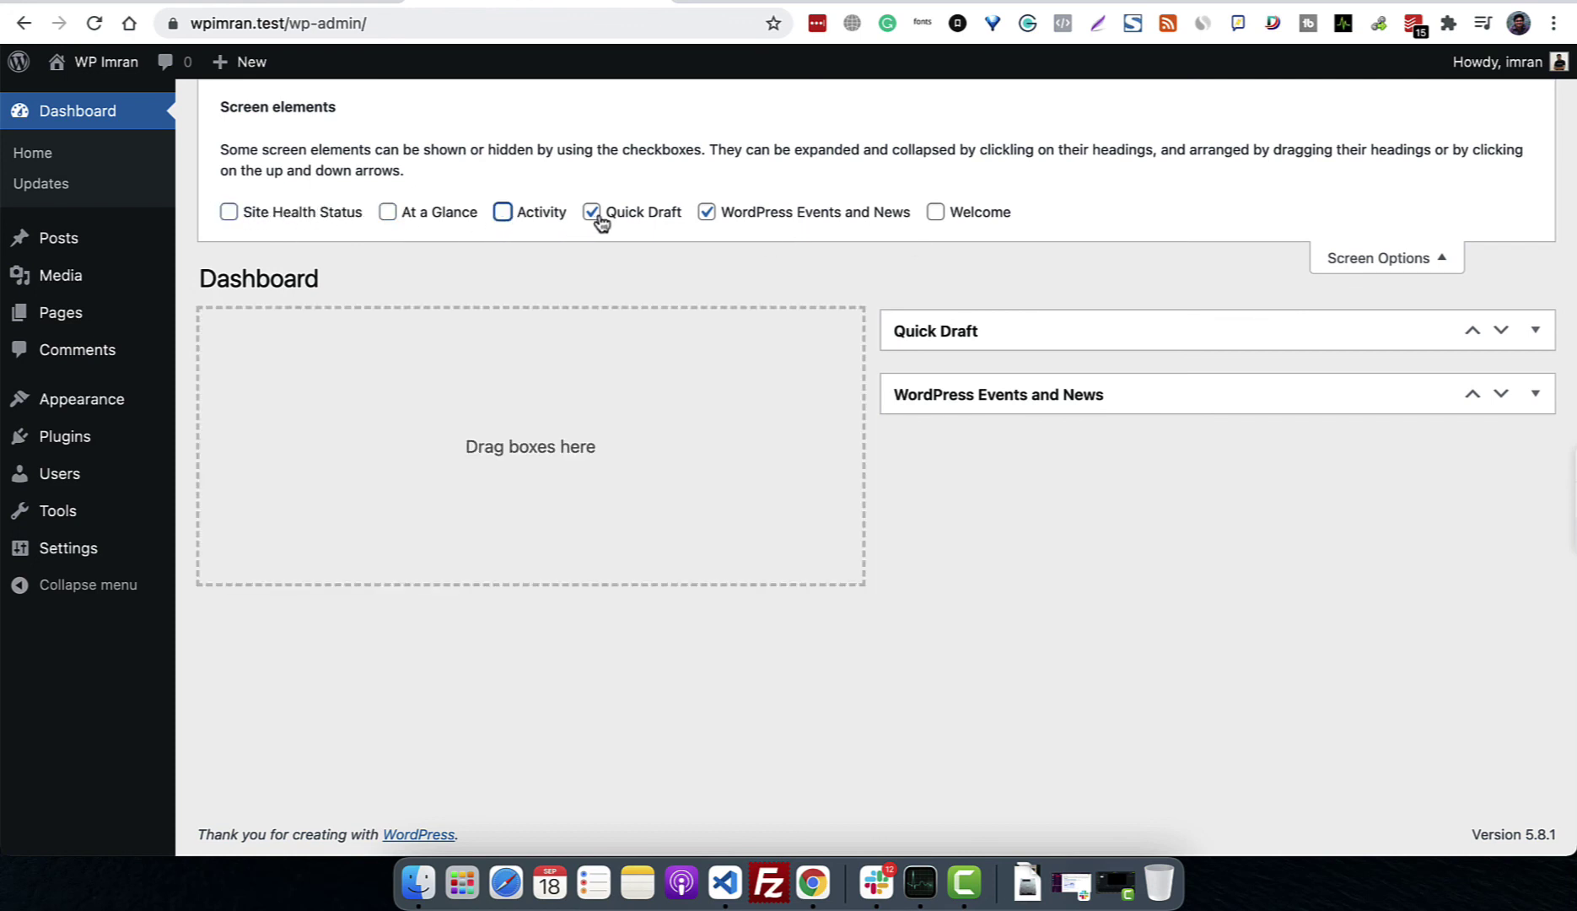
click(620, 221)
click(739, 218)
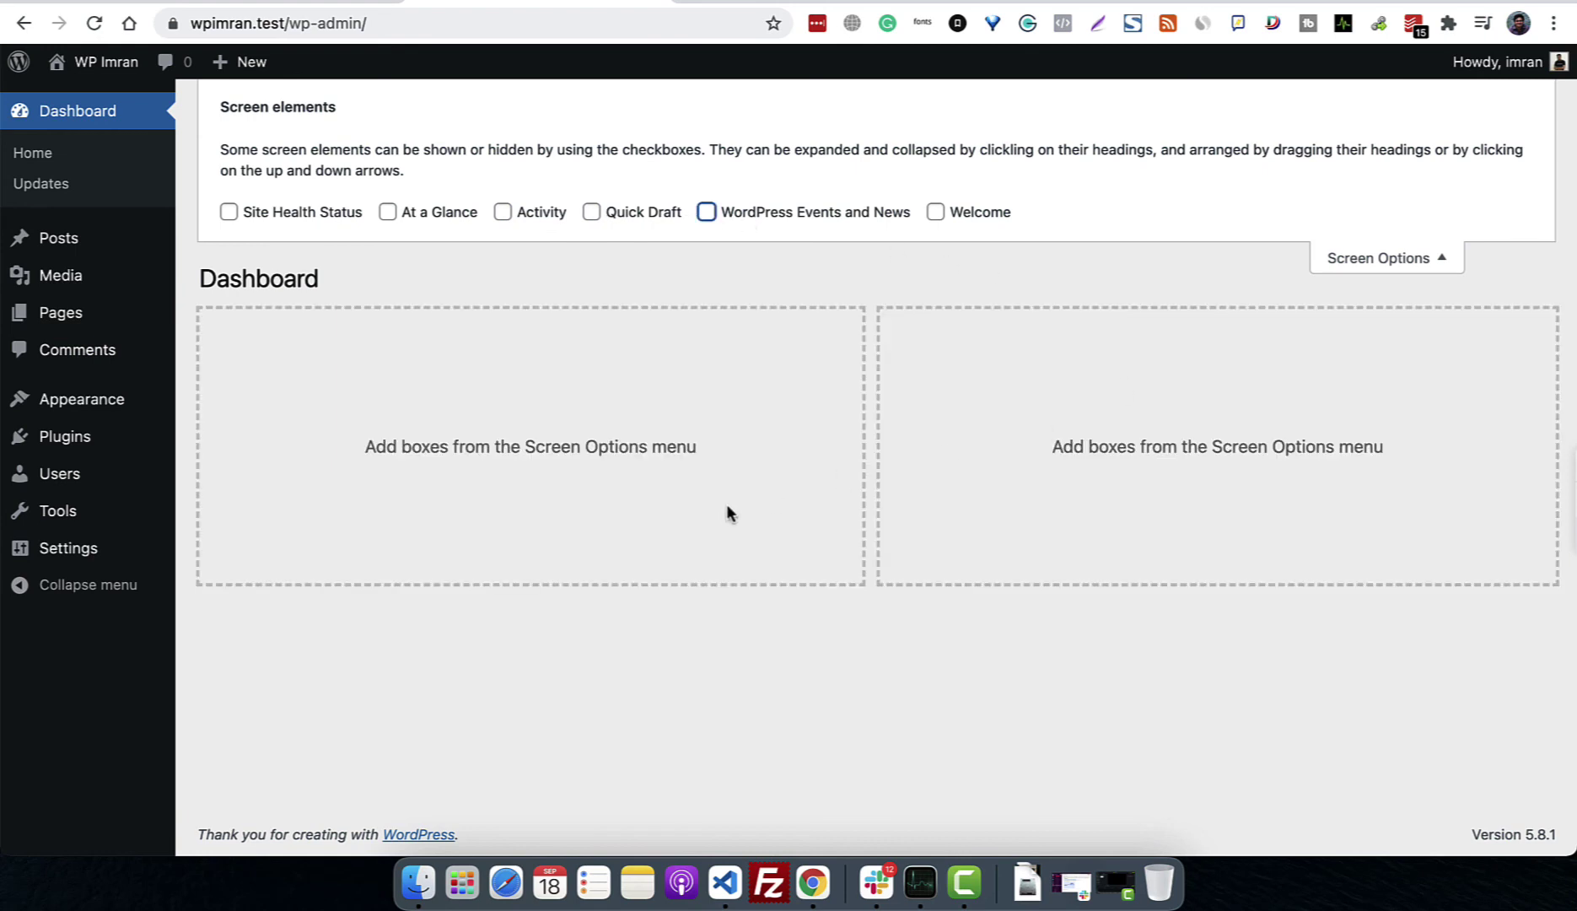
click(1366, 266)
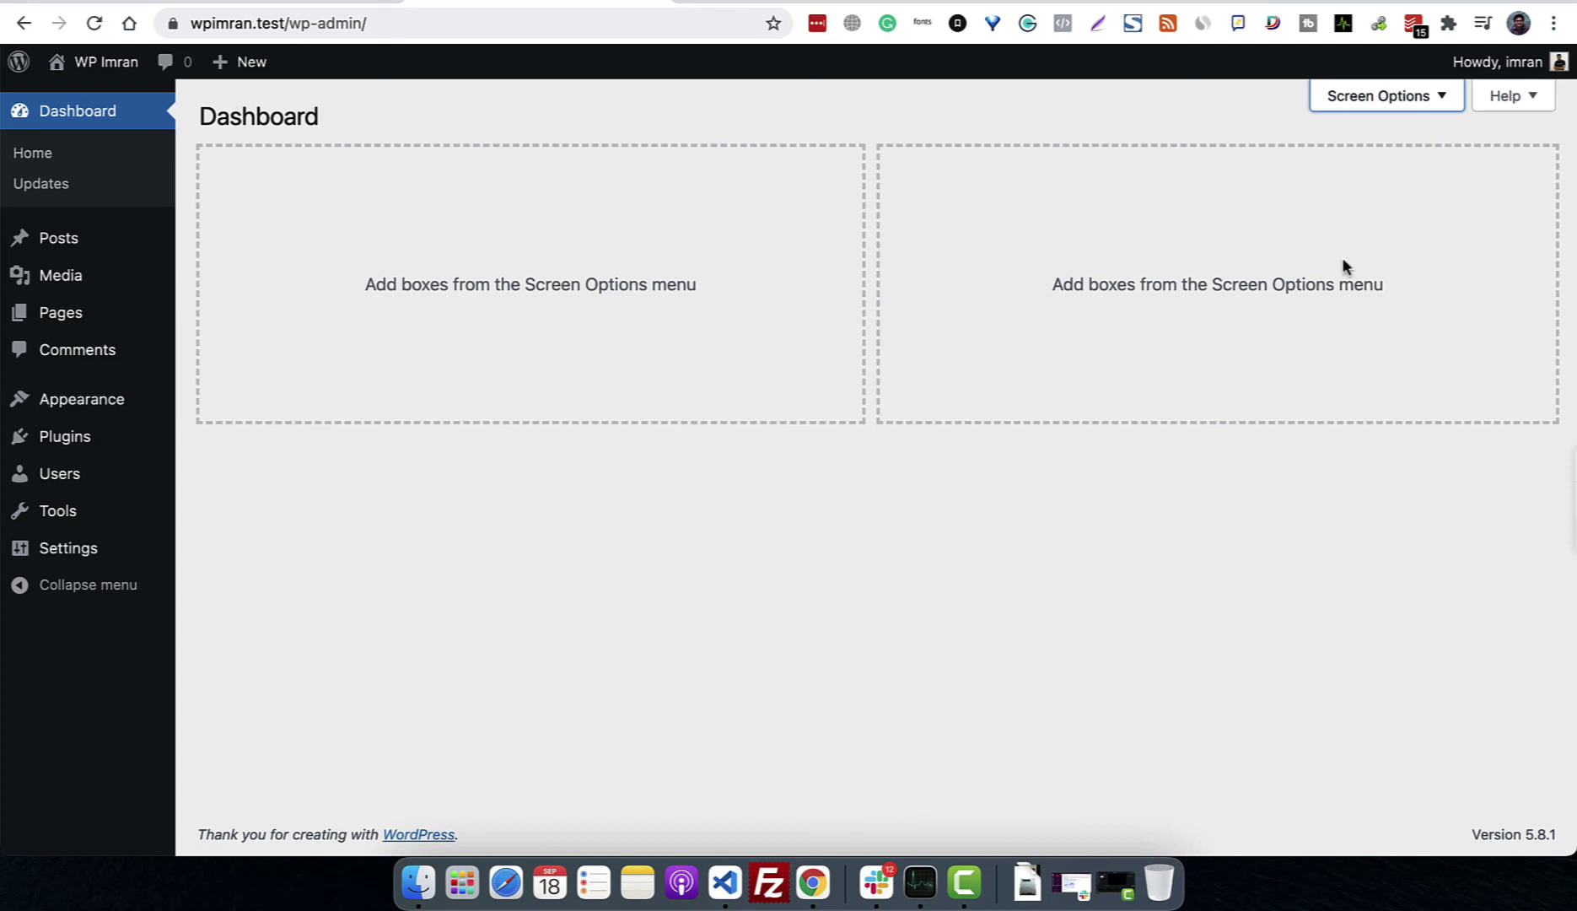
click(1383, 112)
click(978, 215)
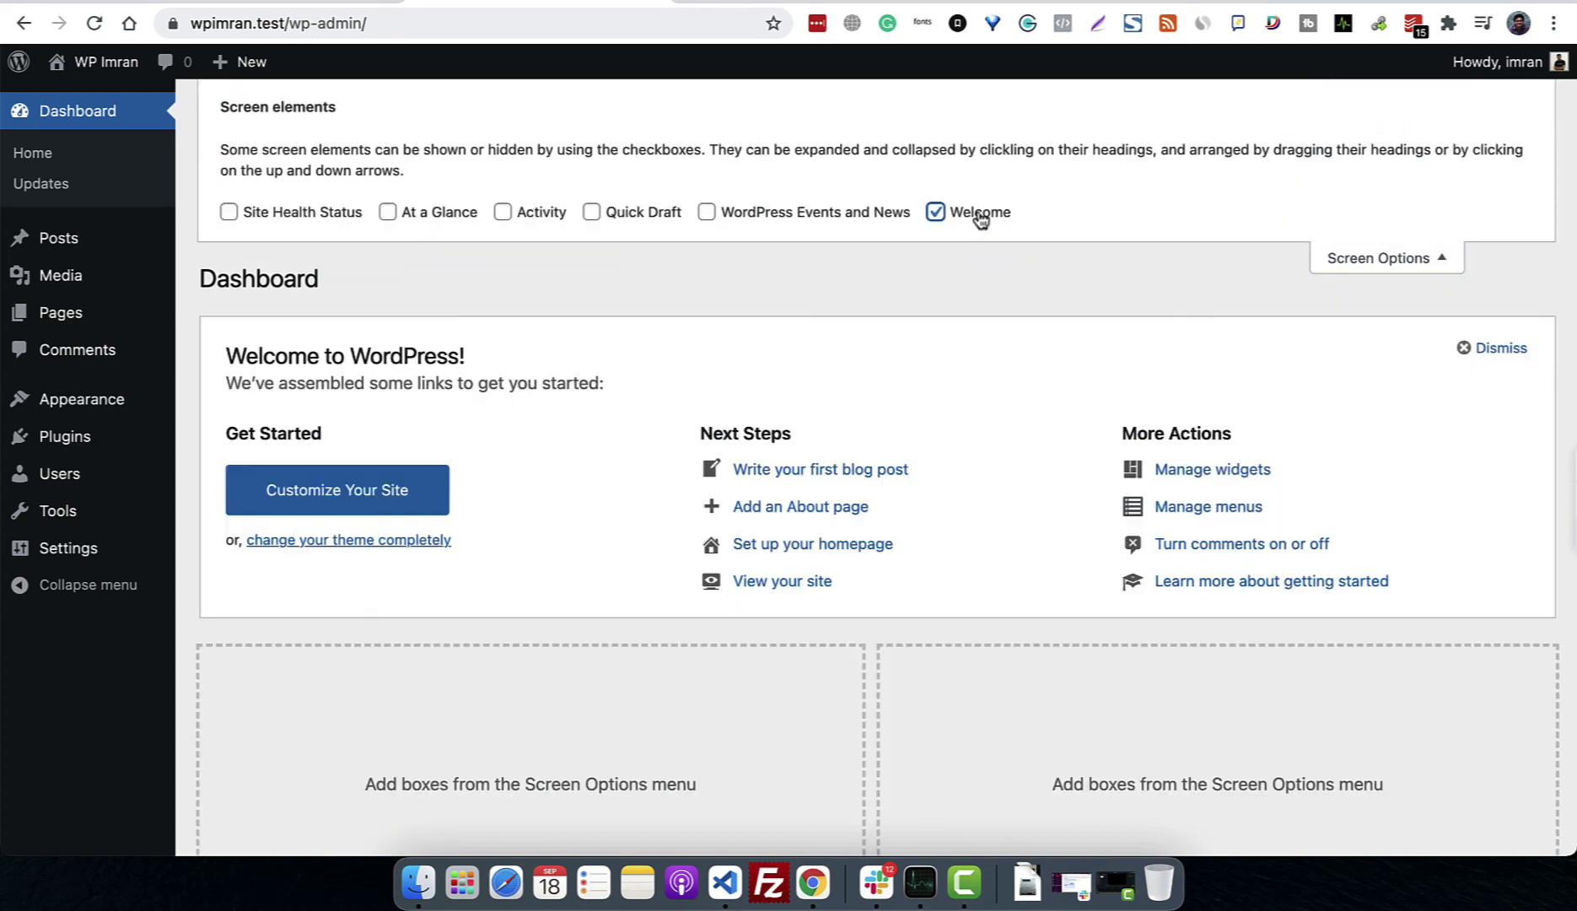